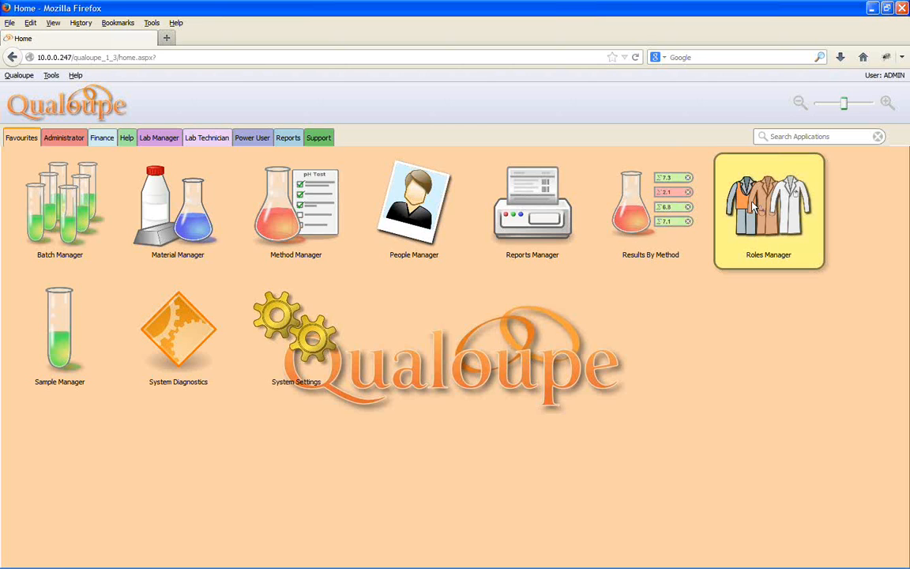
Create a role named "Training" with the description "this is a demo" in Roles Manager and save it.
left_click(752, 207)
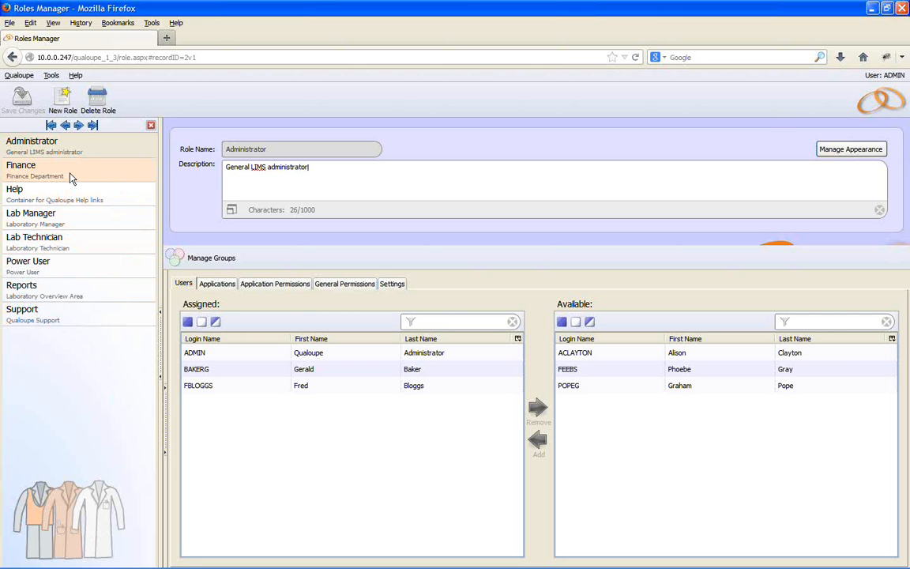
left_click(62, 107)
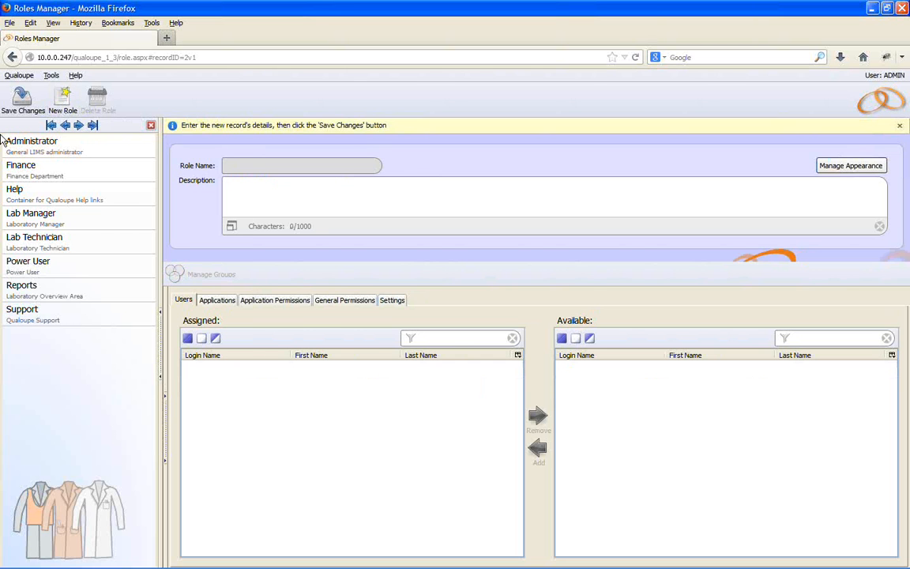
left_click(250, 165)
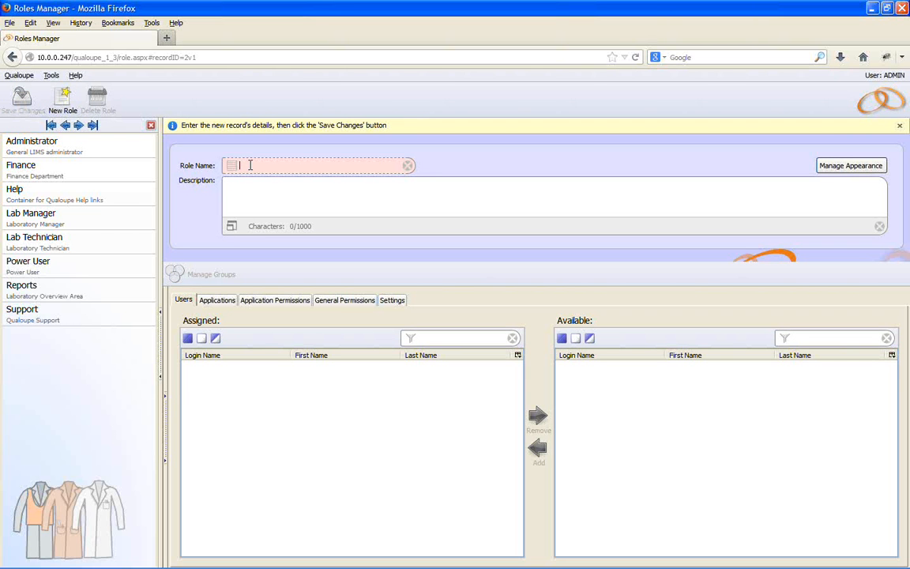
type("Training")
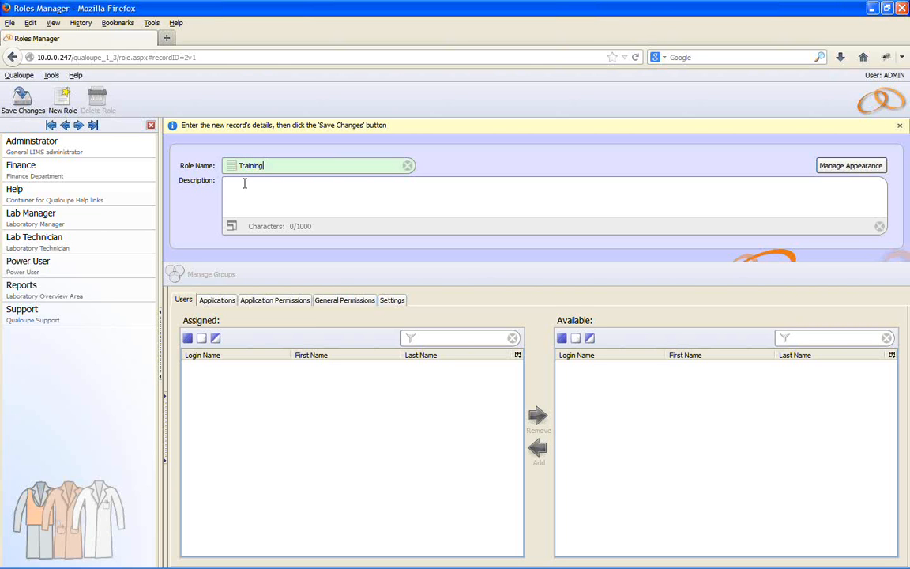
left_click(228, 180)
type("shis is a cemo")
left_click(28, 101)
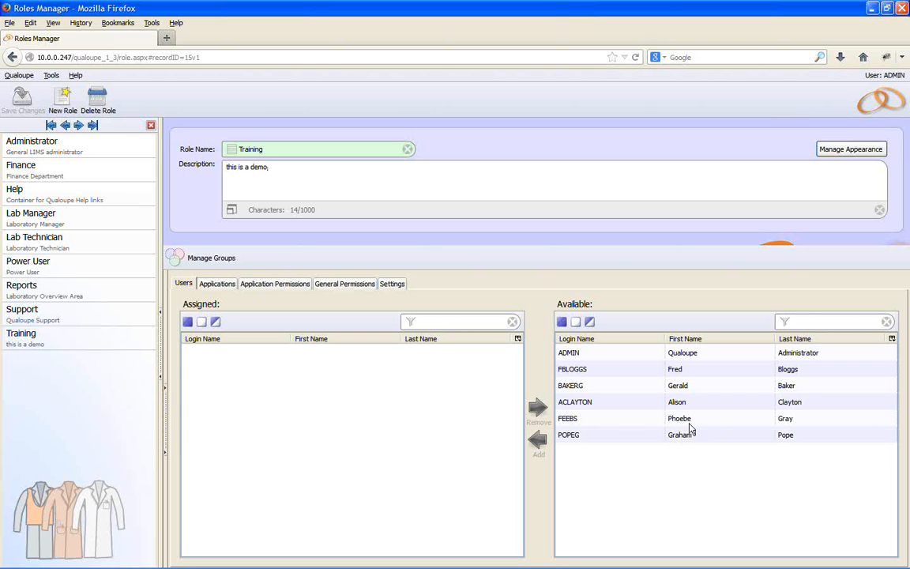
Assign the fourth listed available user, the ADMIN user and the last listed user to the Training role, and save.
left_click(627, 404)
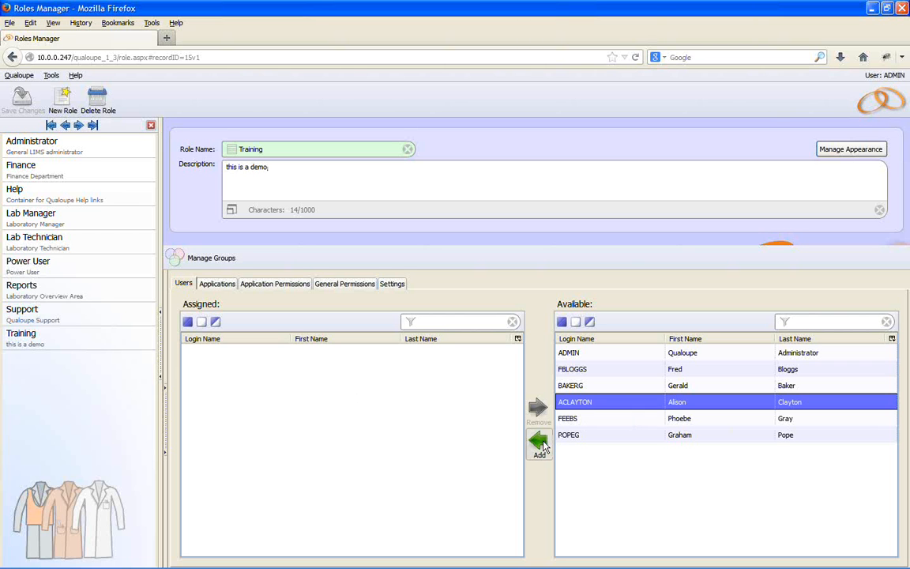
left_click(540, 444)
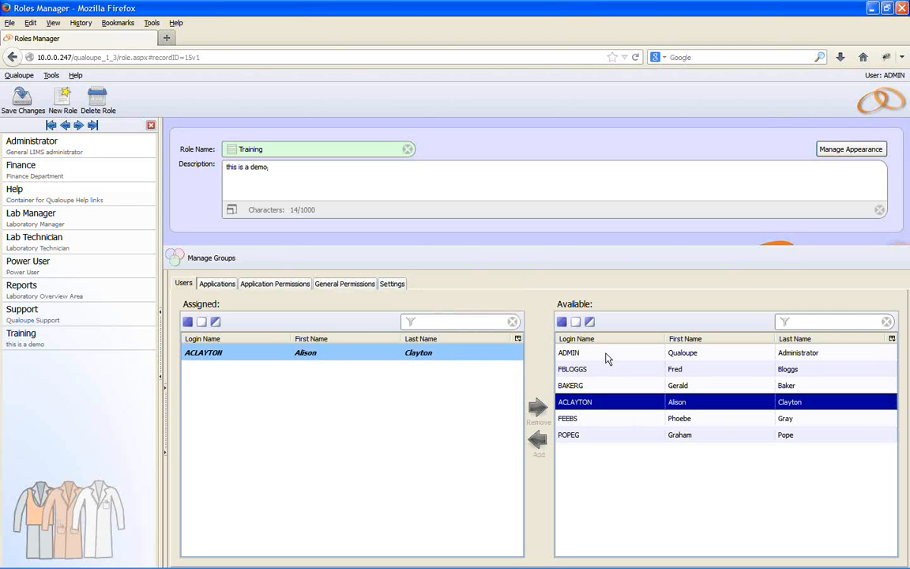
left_click(606, 355)
left_click(535, 444)
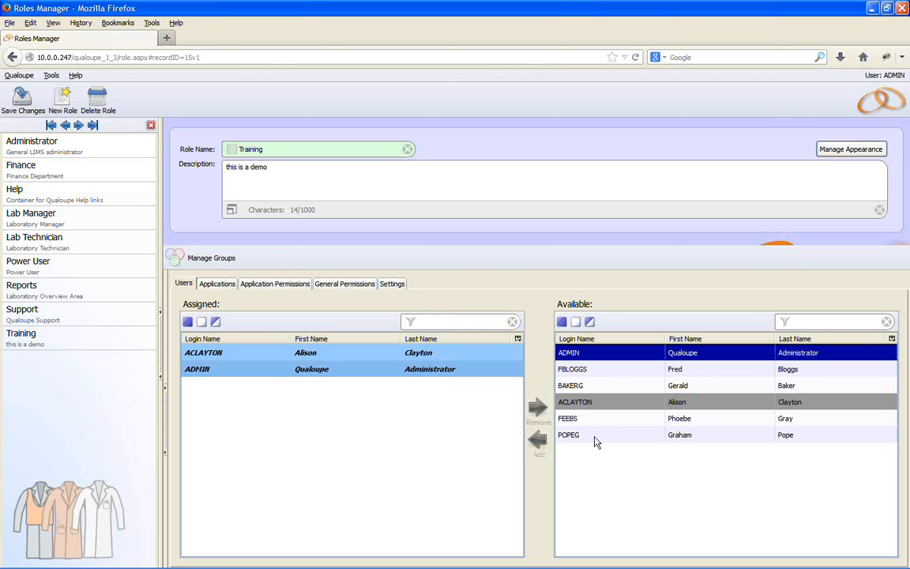
left_click(595, 438)
left_click(537, 444)
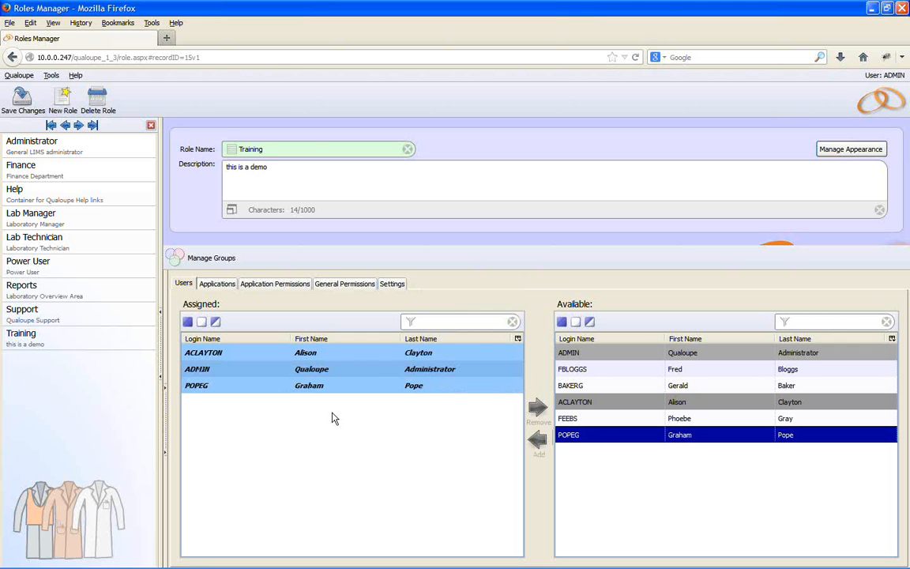
left_click(22, 99)
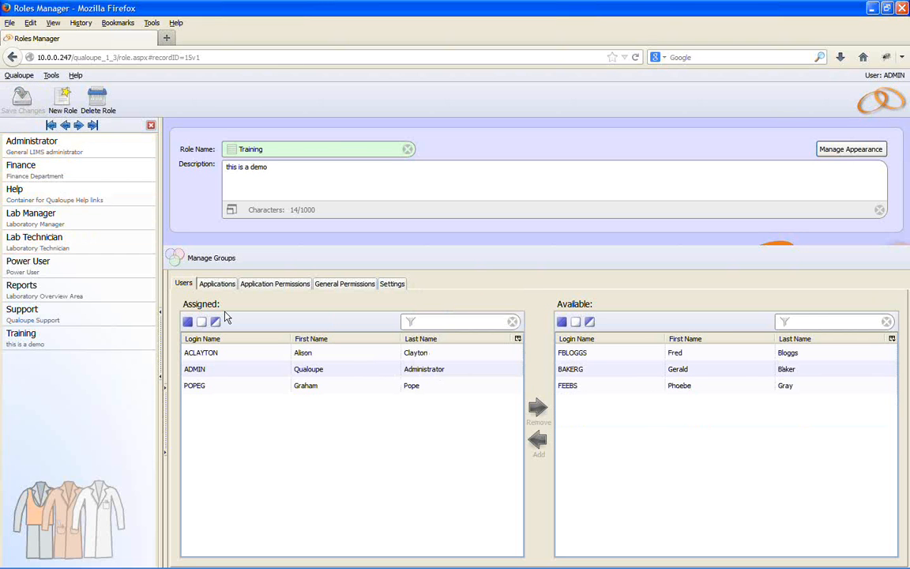
Try selecting and deselecting all available users, then assign only the last remaining one to the Training role and save.
left_click(562, 322)
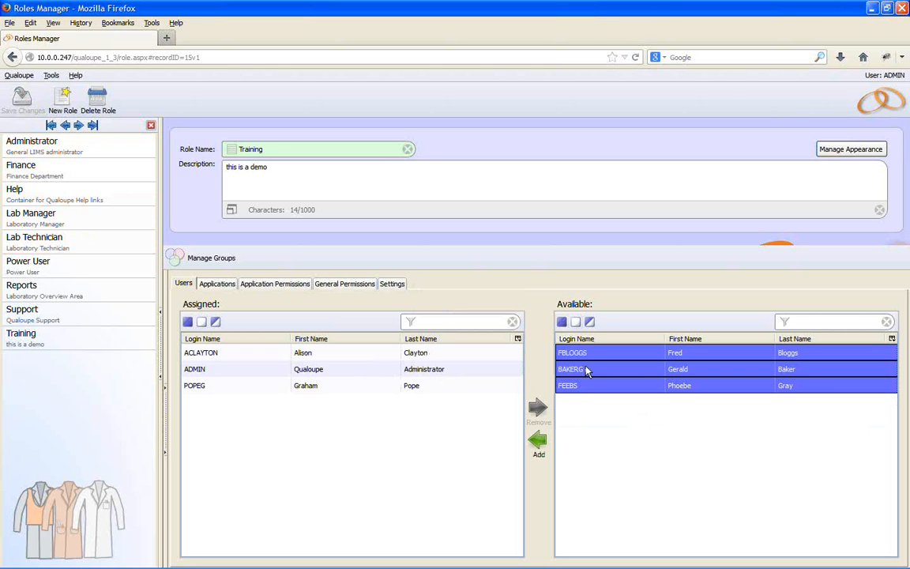
left_click(575, 321)
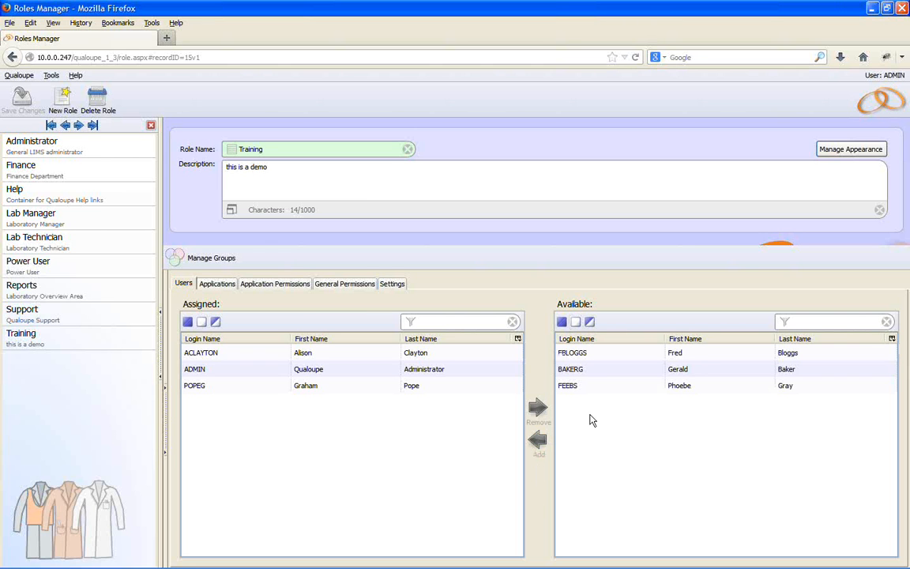
left_click(579, 388)
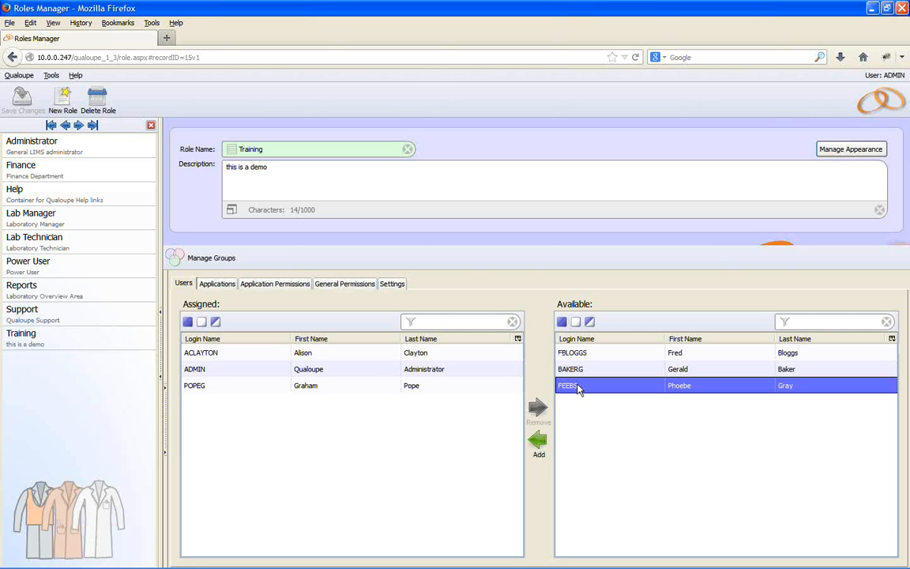
left_click(538, 442)
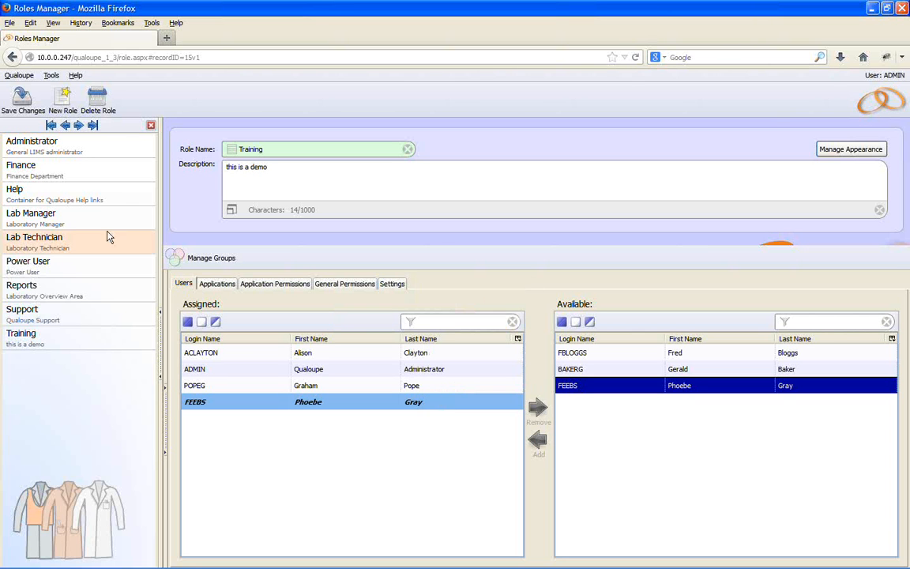
left_click(24, 99)
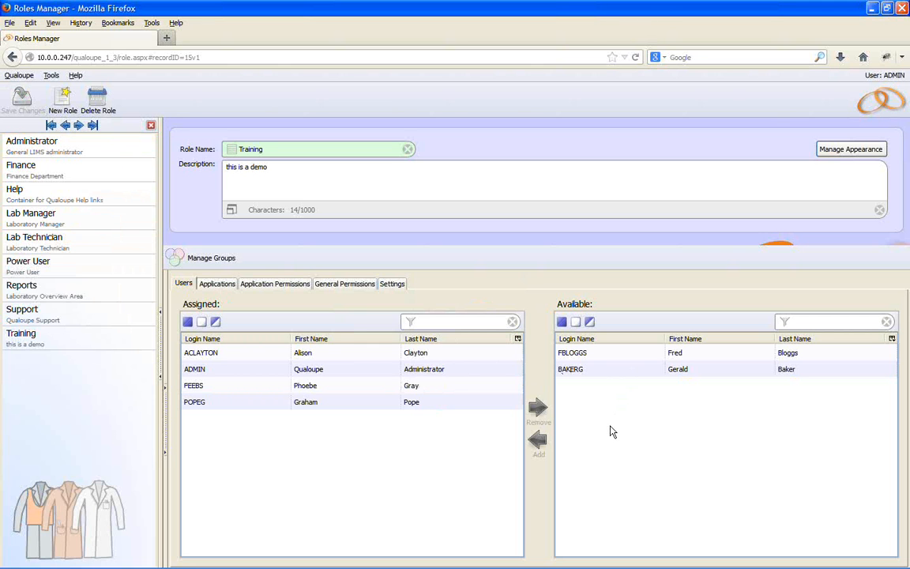
Find Batch Manager among the available applications with the filter "batch", assign it to the Training role and save.
left_click(218, 284)
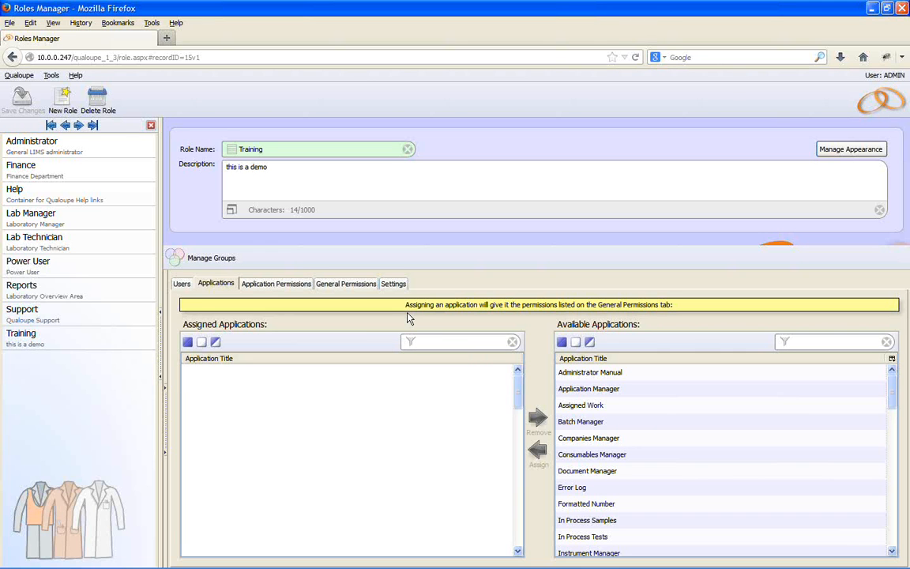
left_click(322, 289)
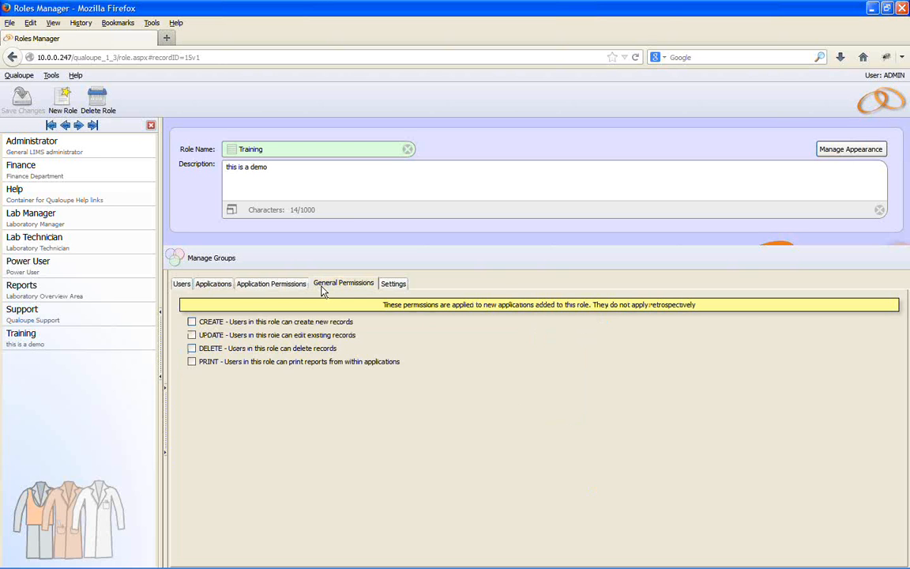
left_click(216, 286)
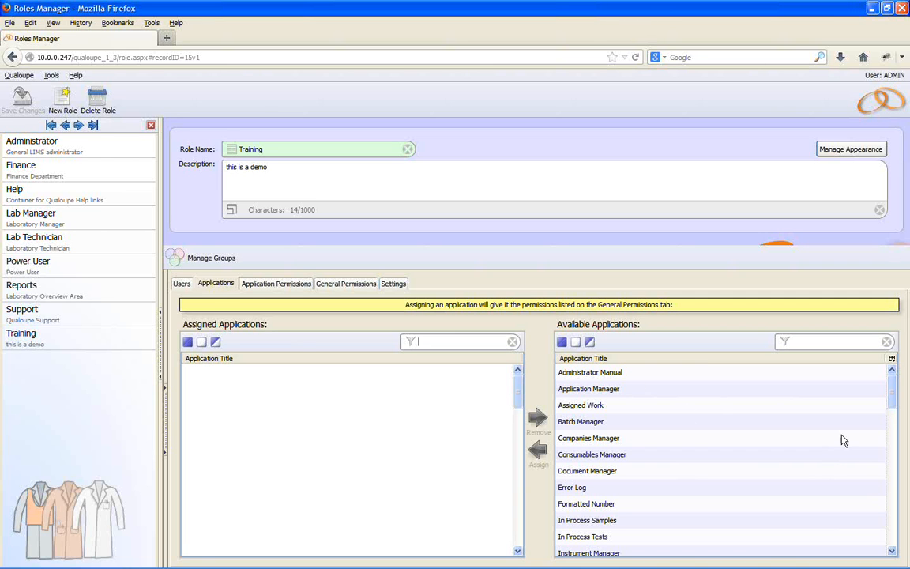
left_click(884, 406)
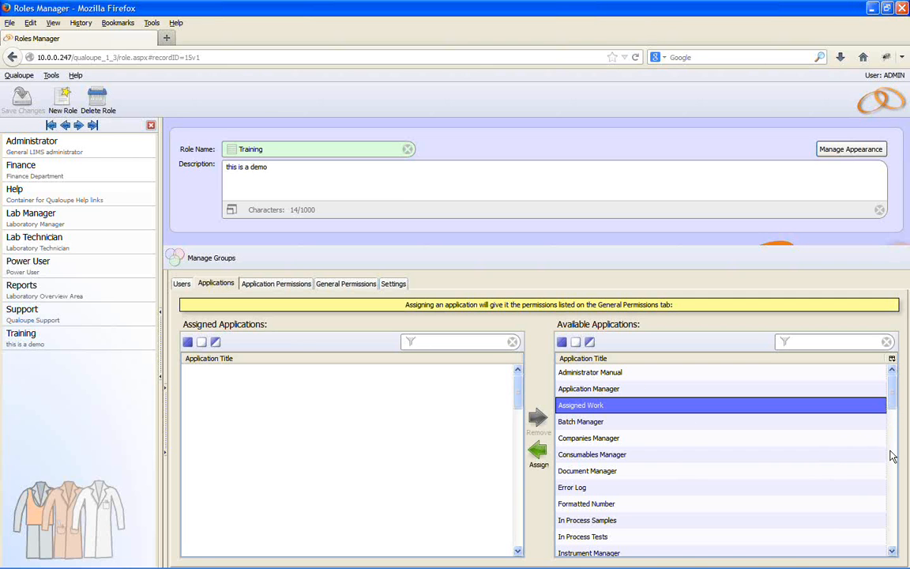
left_click(817, 340)
type("batch")
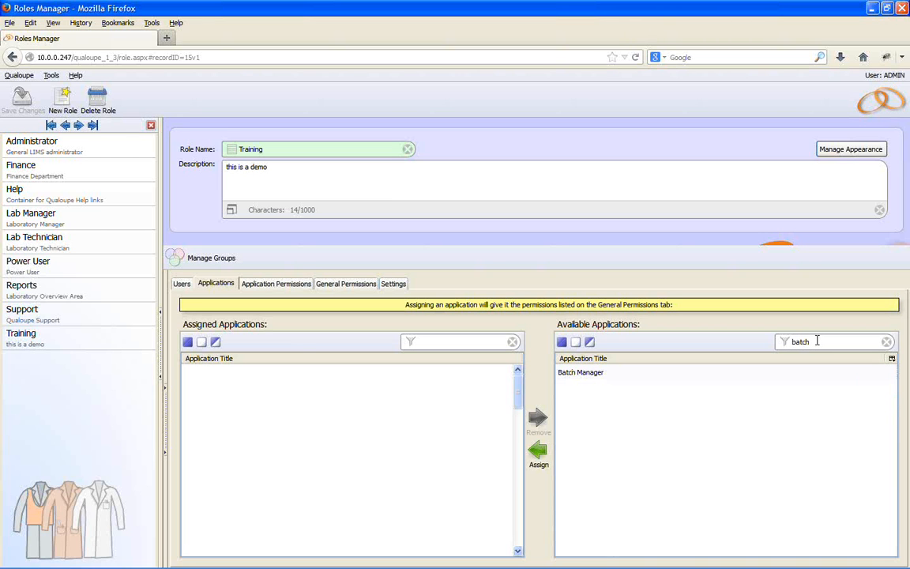
left_click(591, 373)
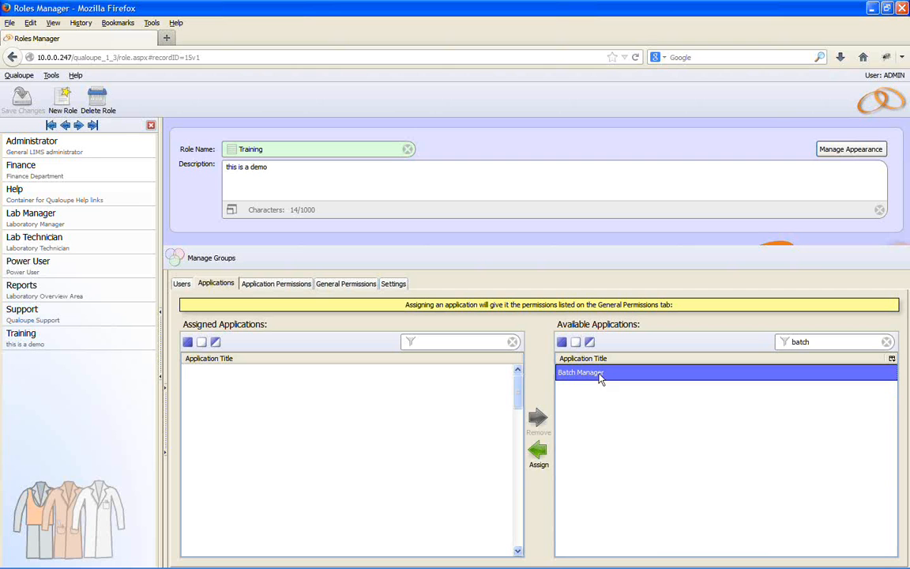
left_click(539, 450)
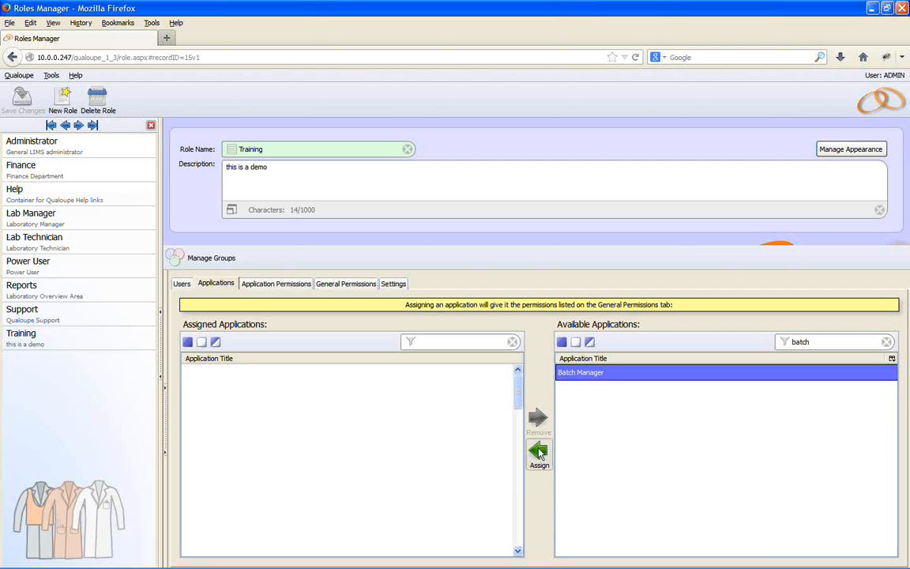
left_click(885, 342)
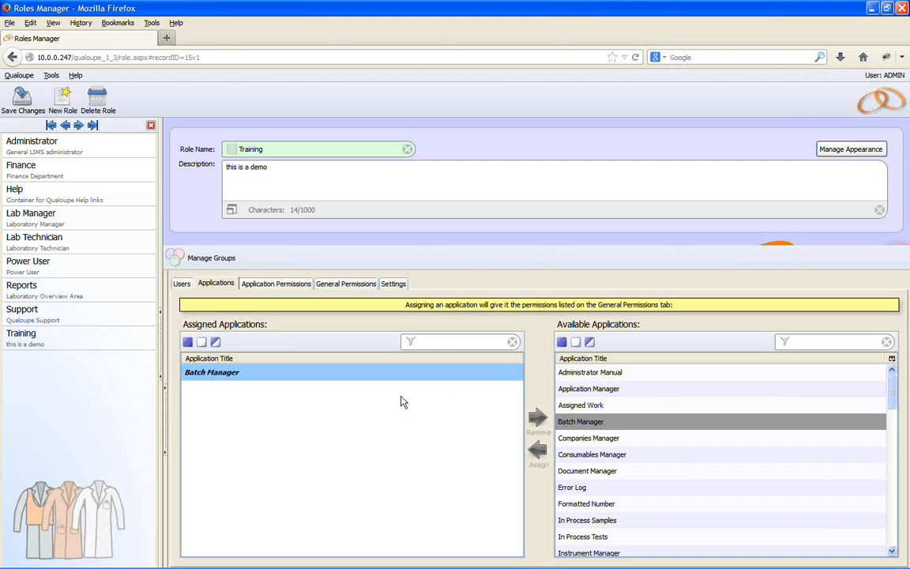
left_click(23, 98)
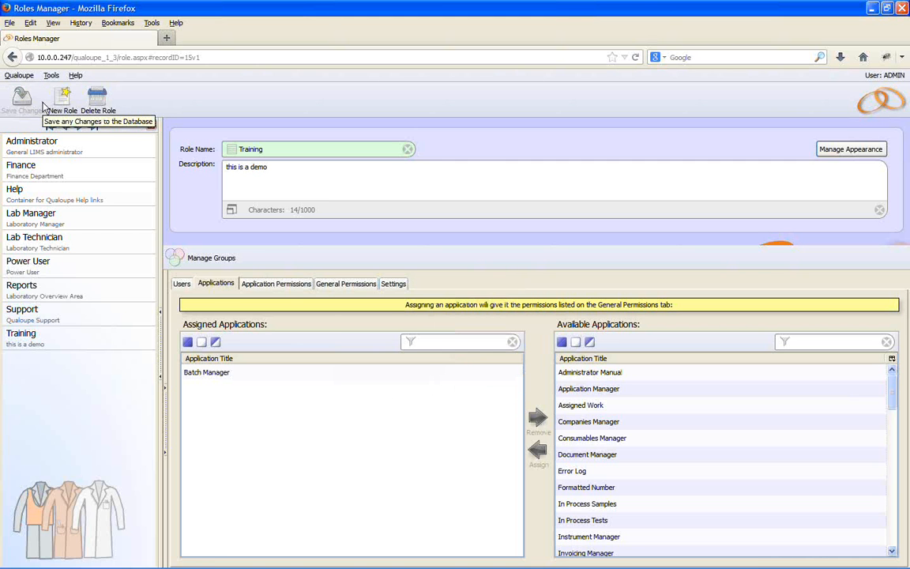
Assign the CREATE, UPDATE and PRINT permissions for Batch Manager to the Training role and save.
left_click(278, 285)
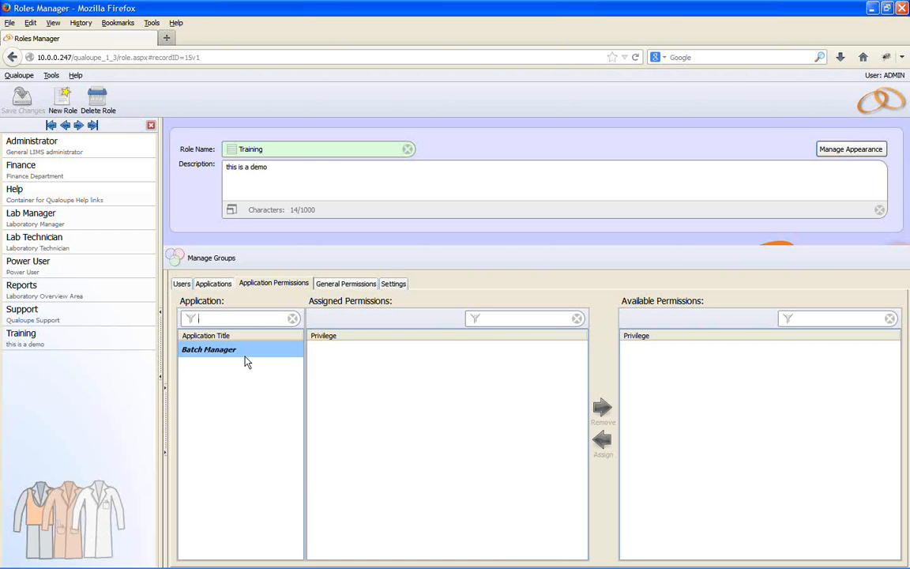
left_click(247, 353)
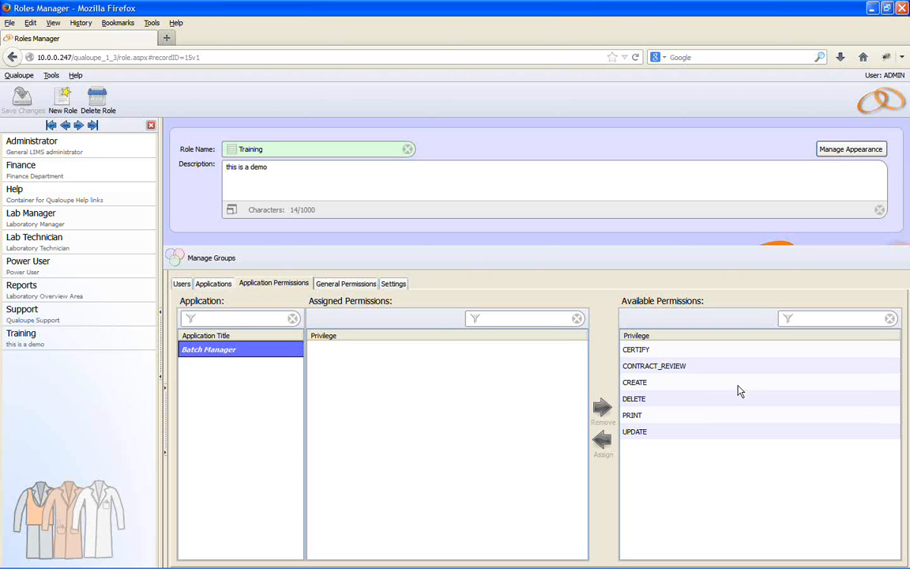
left_click(641, 382)
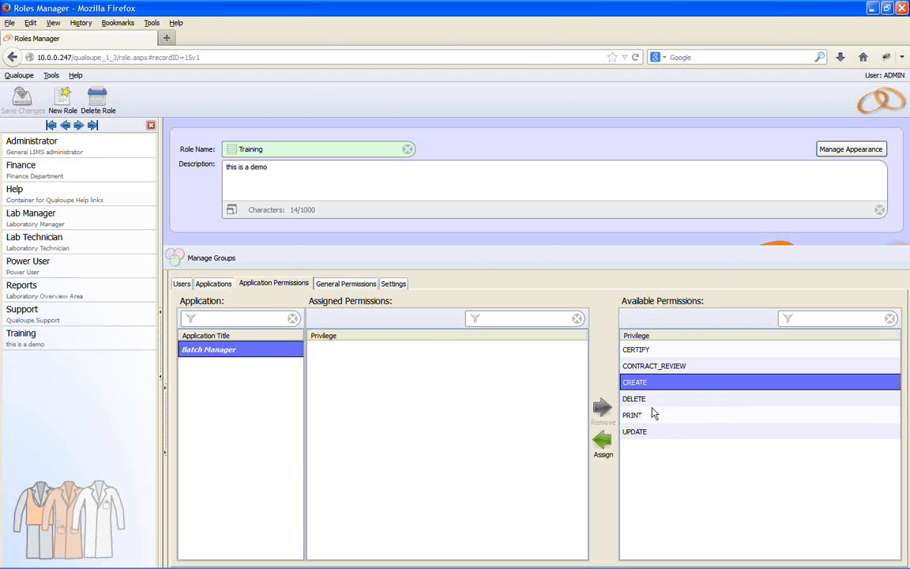
left_click(602, 440)
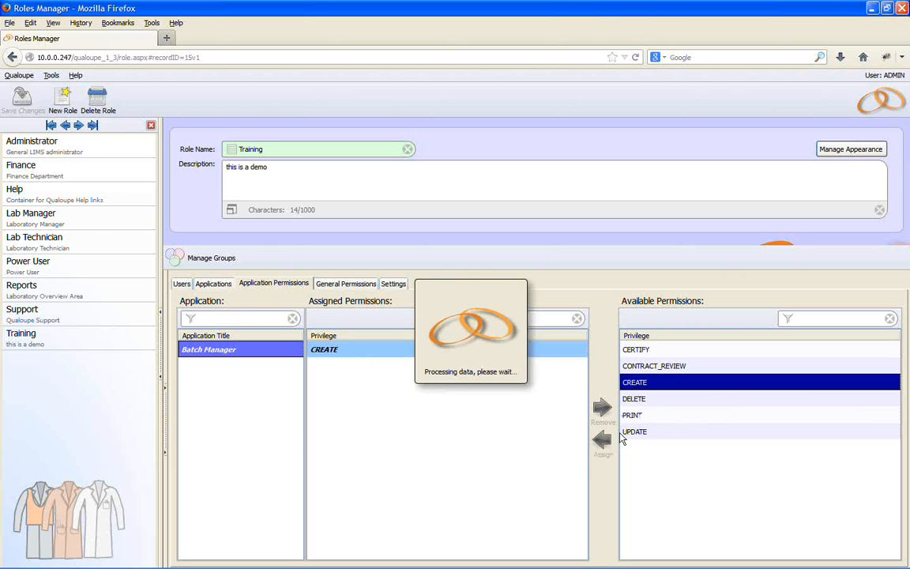
left_click(624, 432)
left_click(602, 440)
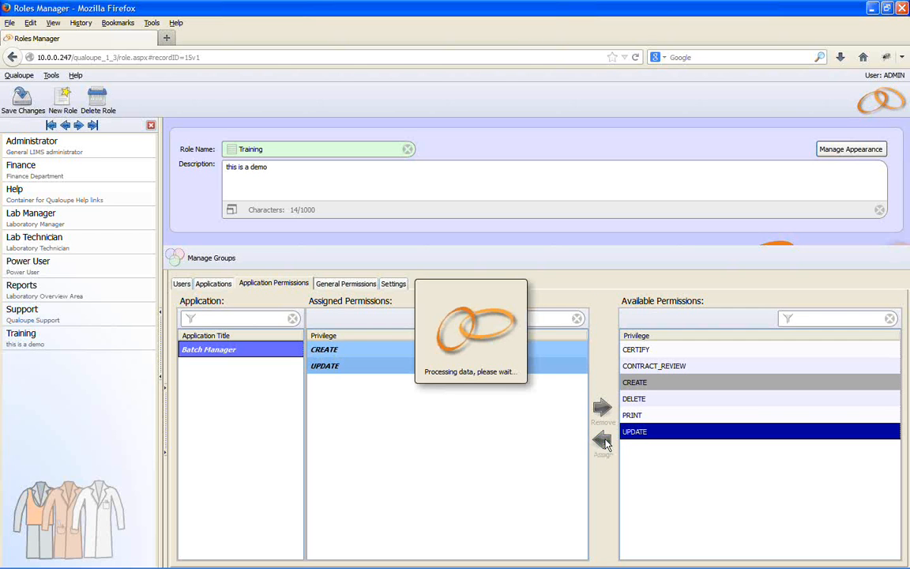
left_click(631, 414)
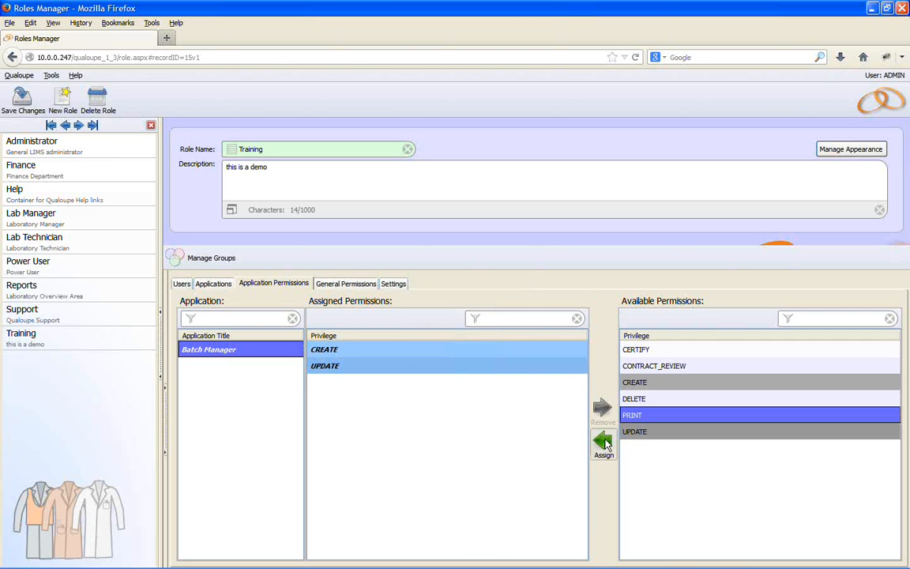
left_click(603, 440)
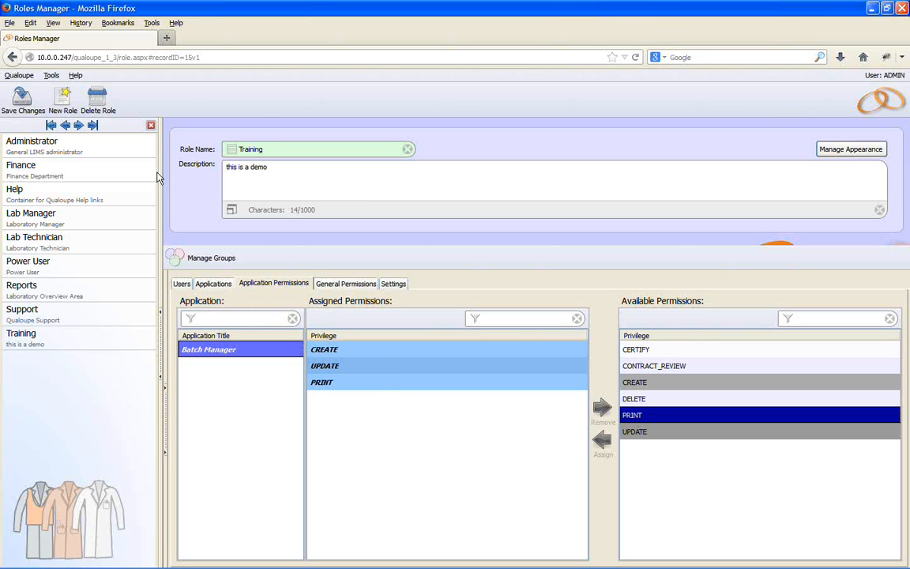
left_click(23, 98)
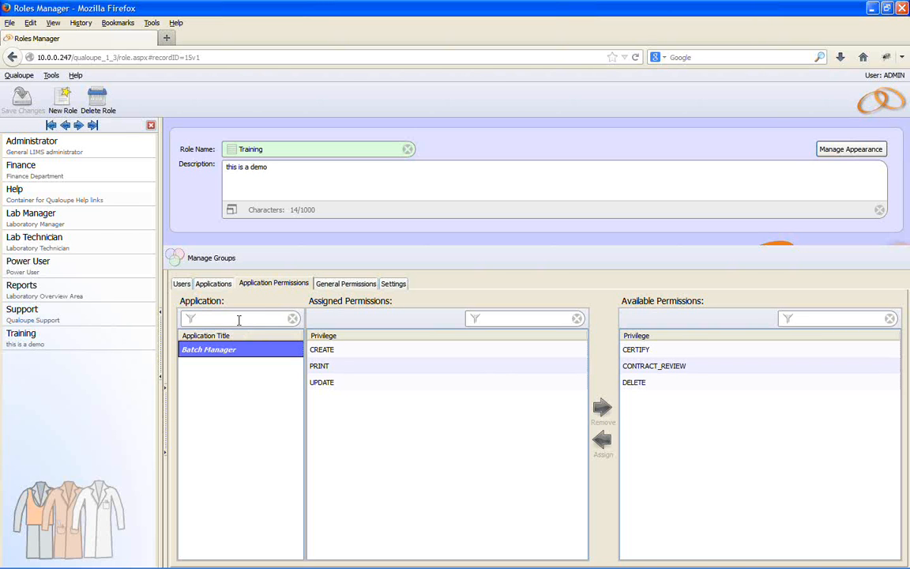
Enable the CREATE, UPDATE and PRINT general permissions for the Training role and save.
left_click(218, 285)
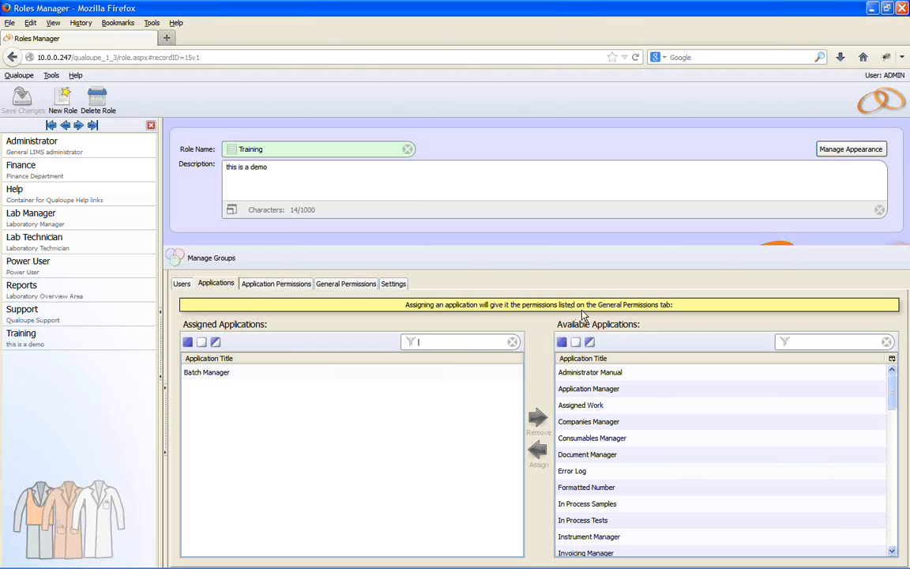
left_click(360, 286)
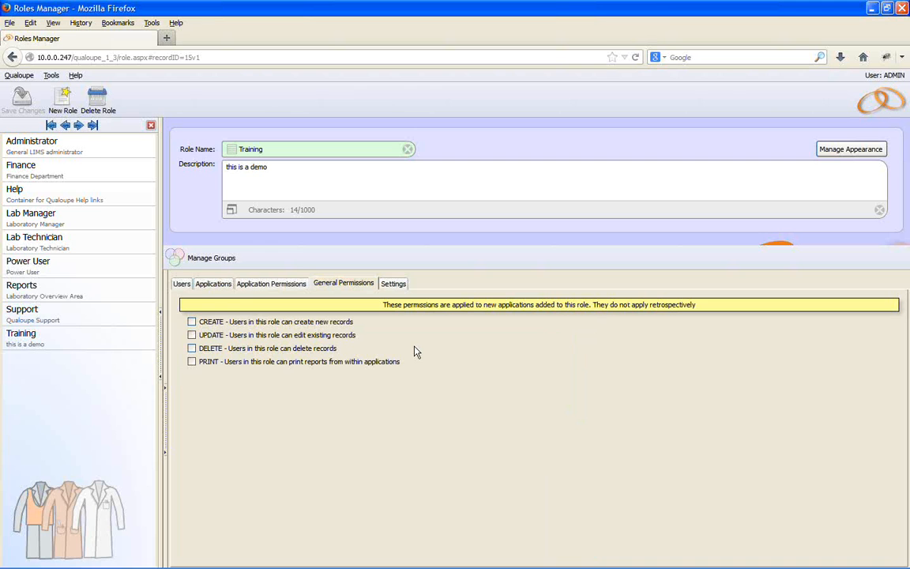
left_click(192, 322)
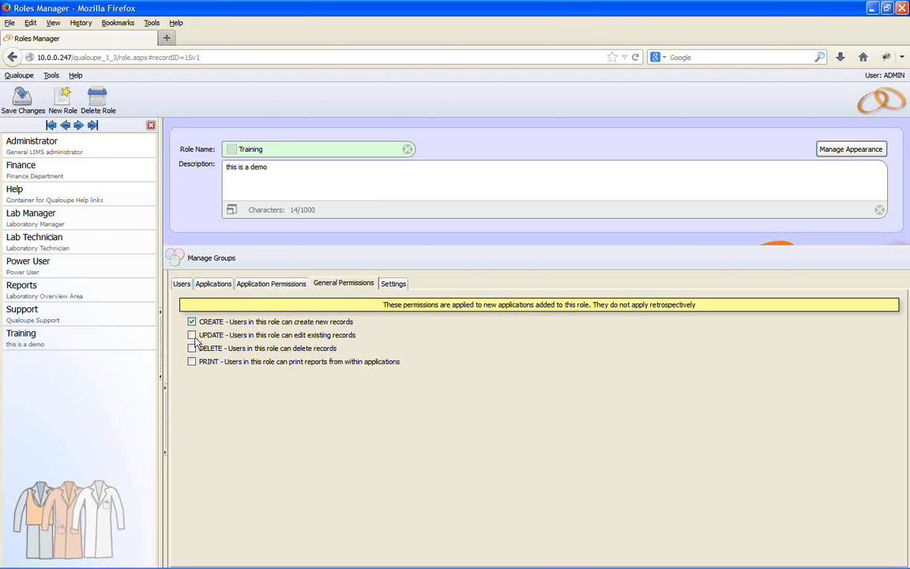
left_click(191, 335)
left_click(191, 361)
left_click(24, 97)
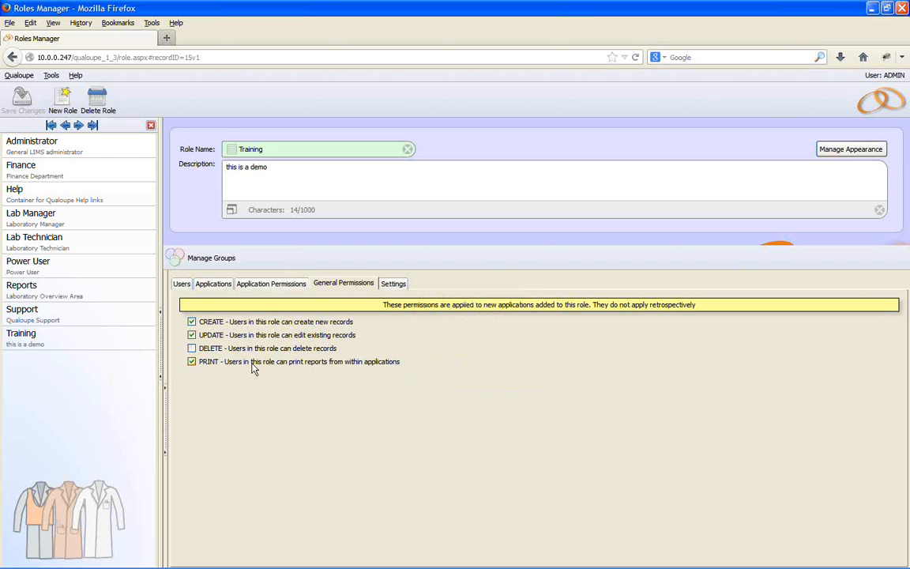
Filter the available applications by "sam" and assign Sample Manager and Sample Storage to the Training role.
left_click(222, 287)
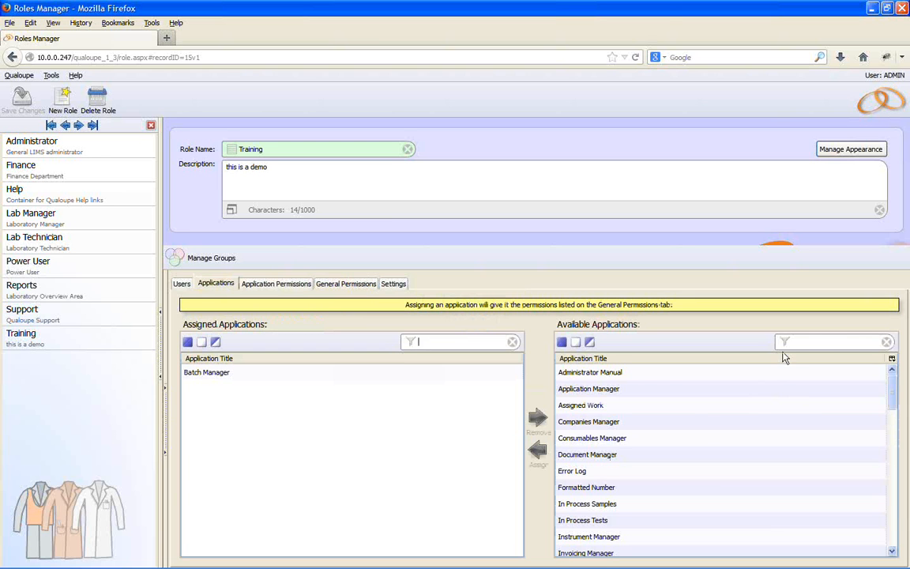
left_click(815, 340)
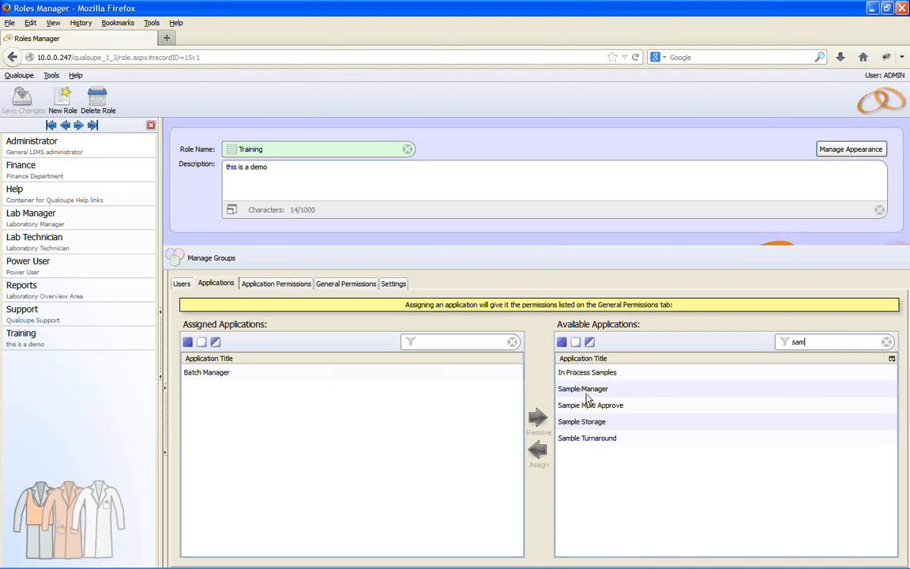
left_click(585, 391)
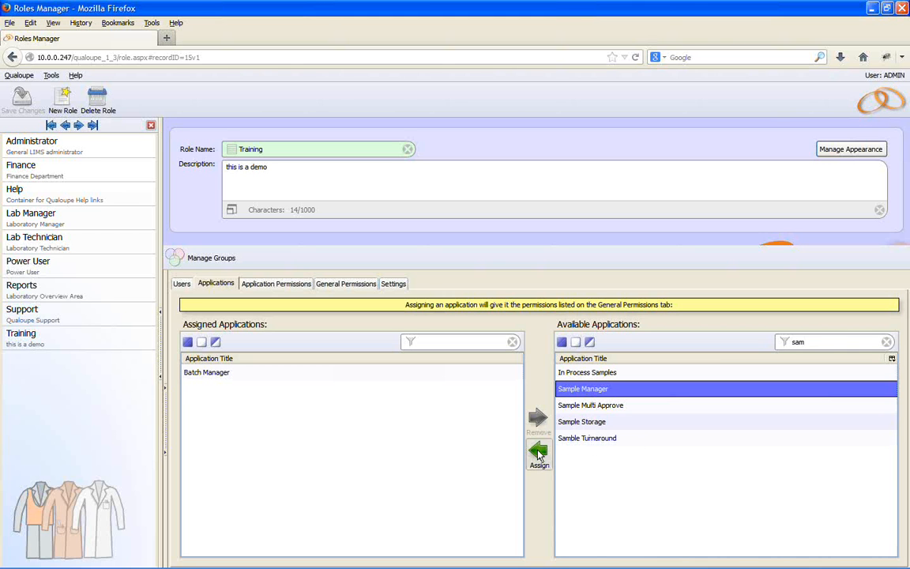
left_click(538, 456)
left_click(581, 421)
left_click(538, 456)
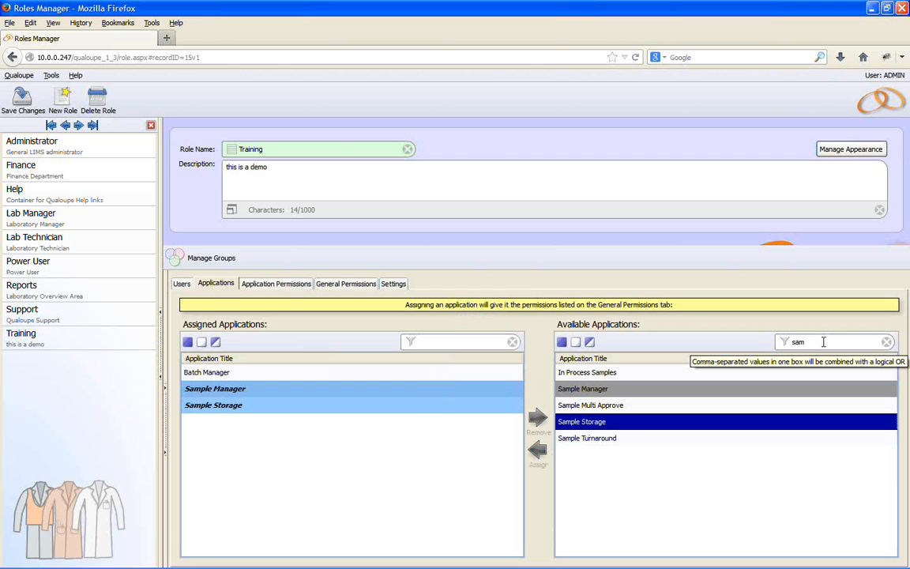
Filter the available applications by "con", assign Consumables Manager to the Training role, and clear the filter.
left_click_drag(823, 341, 784, 342)
type("coni")
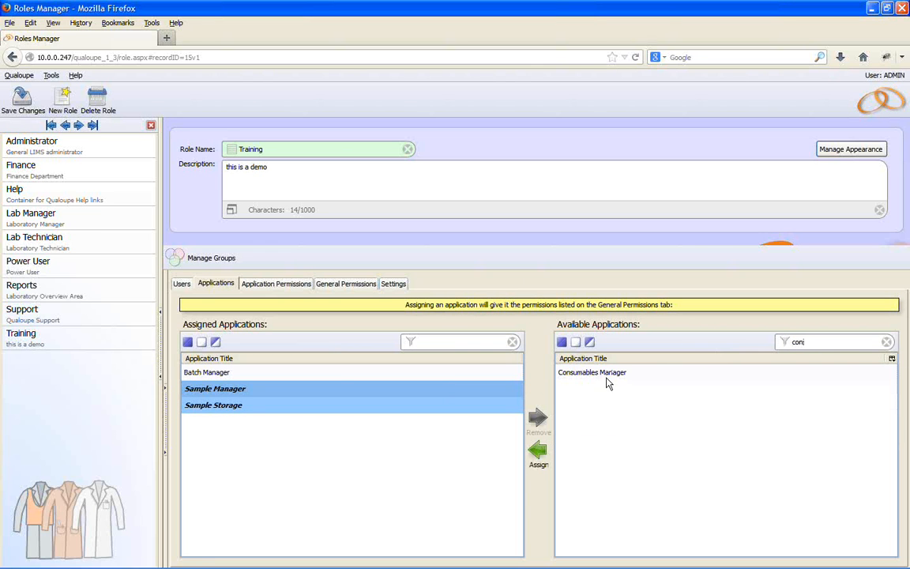
left_click(711, 374)
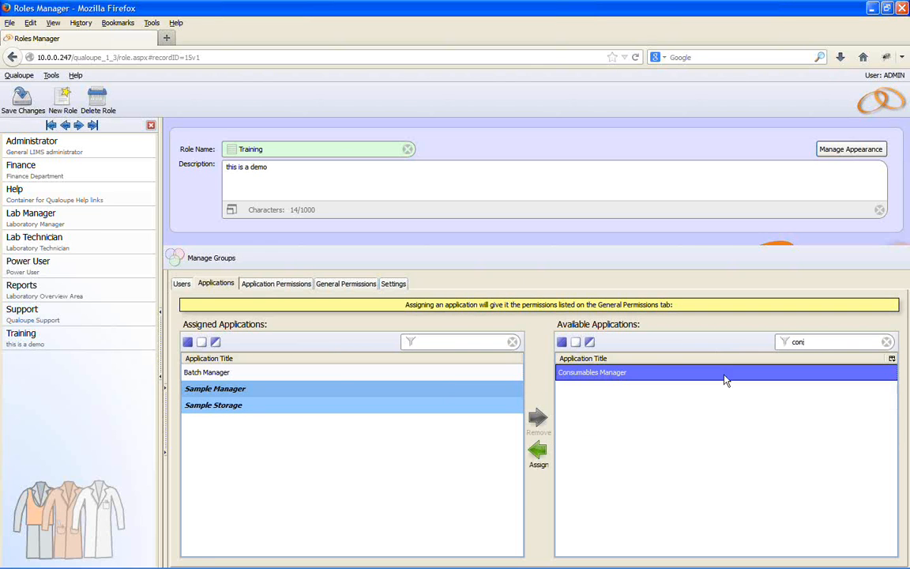
left_click(538, 451)
left_click(886, 341)
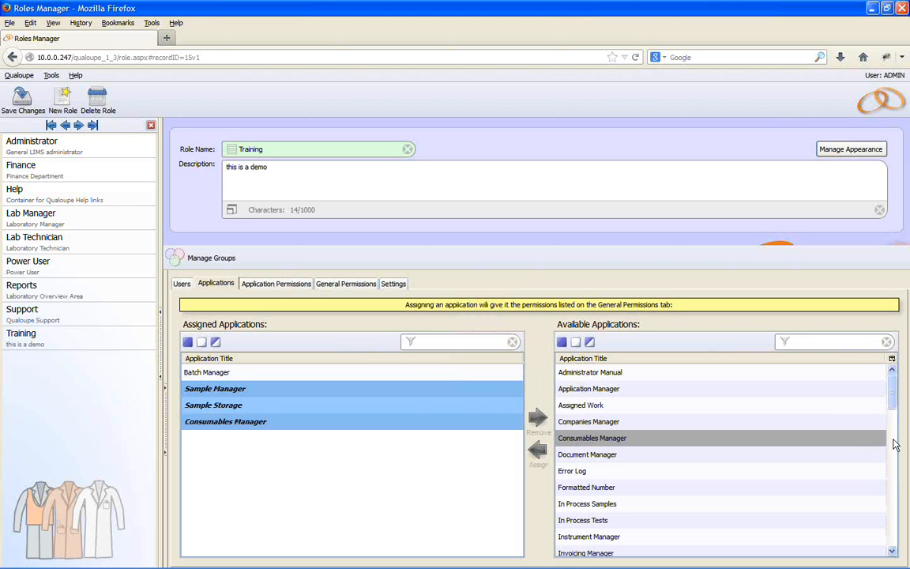
Assign Project Manager from the full list of available applications to the Training role and save.
type("i")
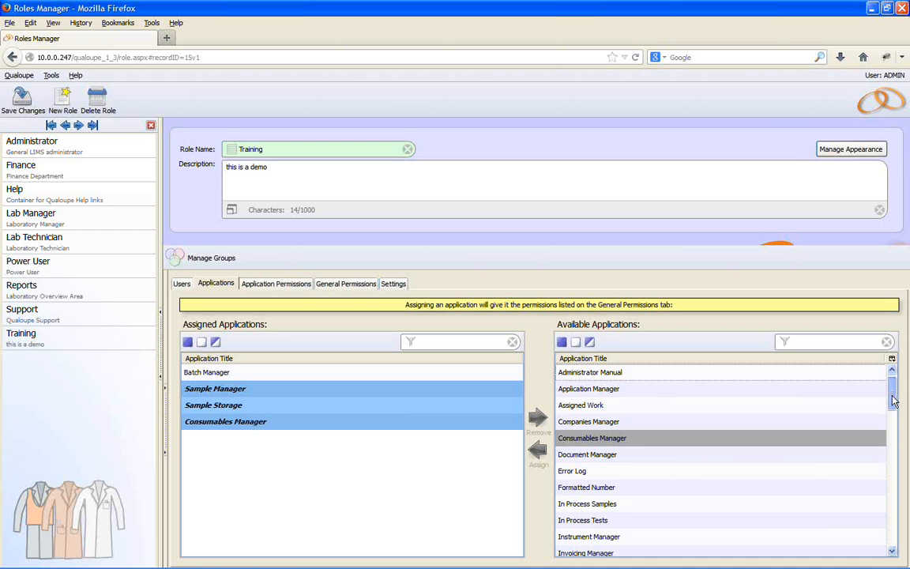
left_click_drag(895, 399, 889, 452)
left_click(573, 521)
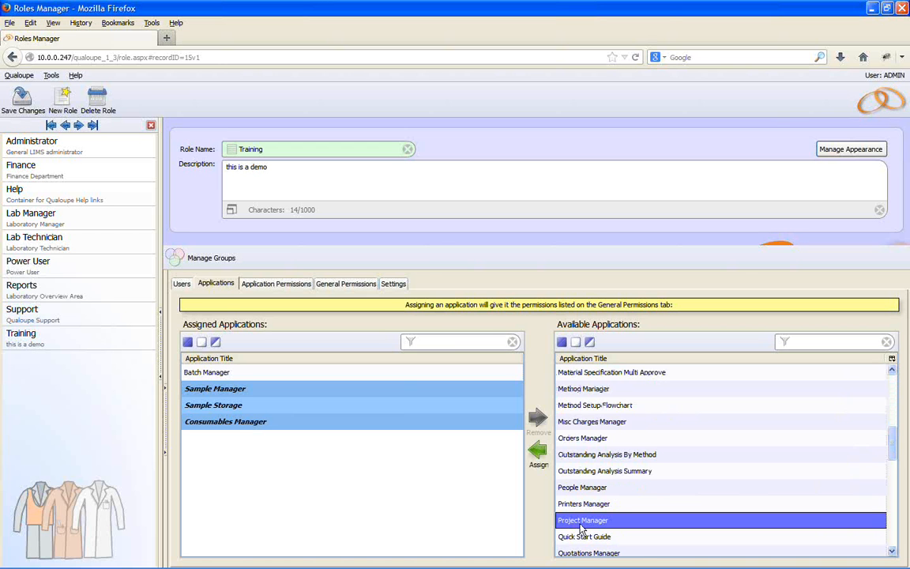
double_click(582, 521)
left_click(30, 100)
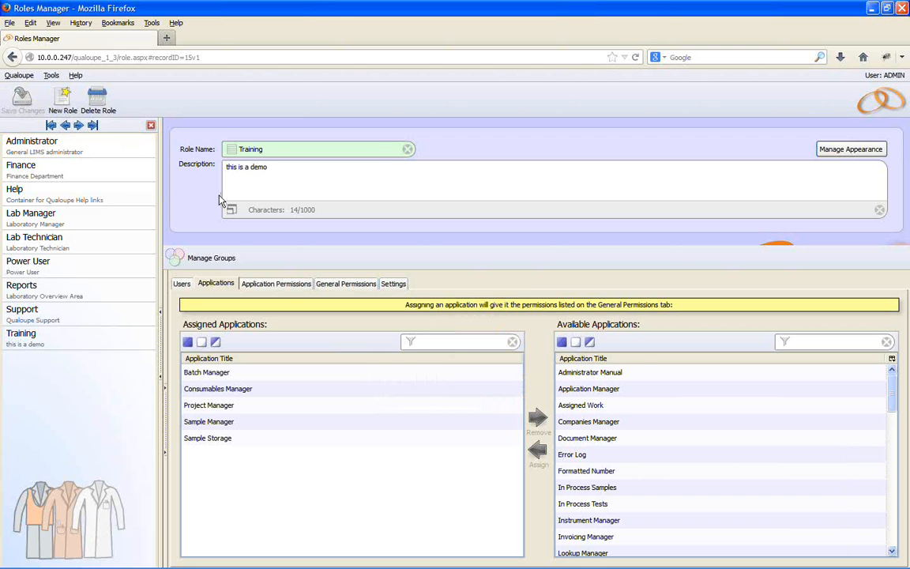
Examine the application permissions assigned to Project Manager, Consumables Manager and Sample Manager in the Training role.
left_click(289, 286)
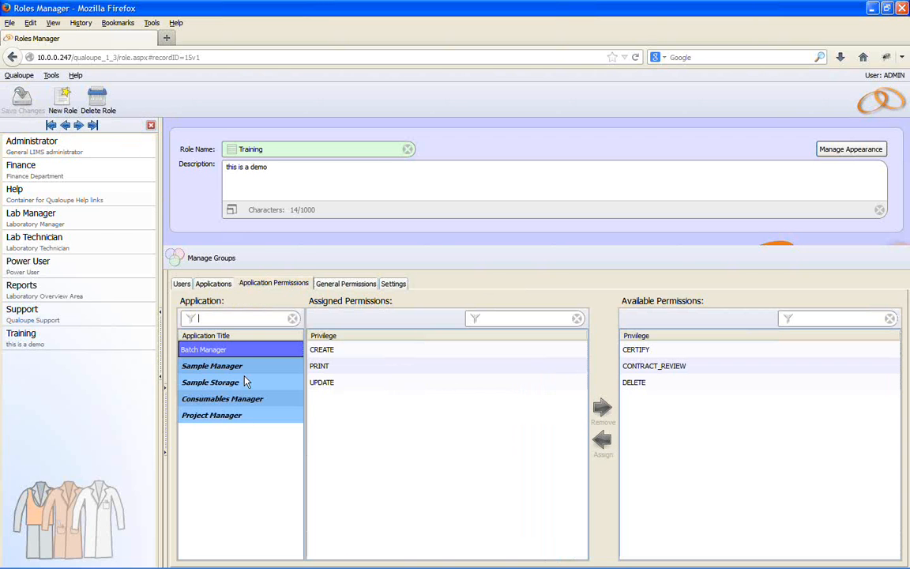
left_click(233, 419)
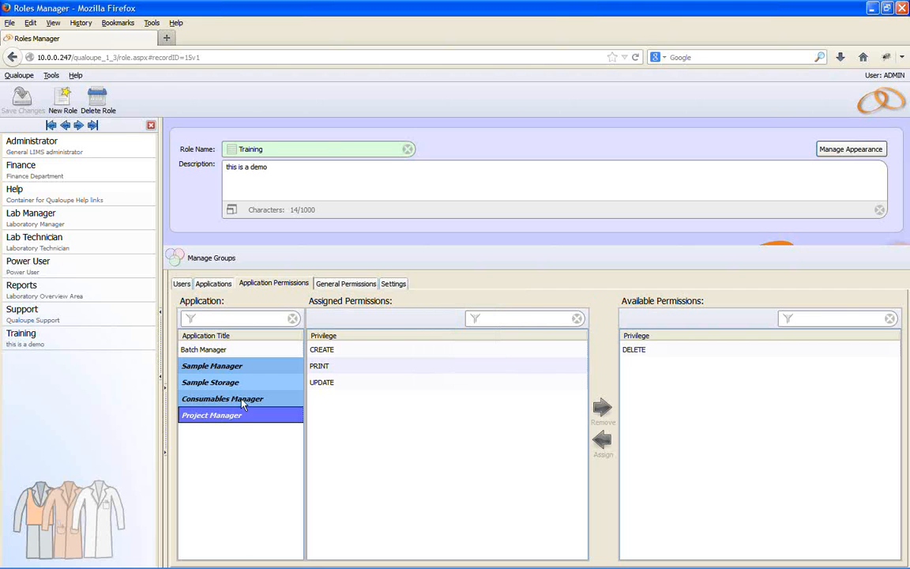
left_click(244, 401)
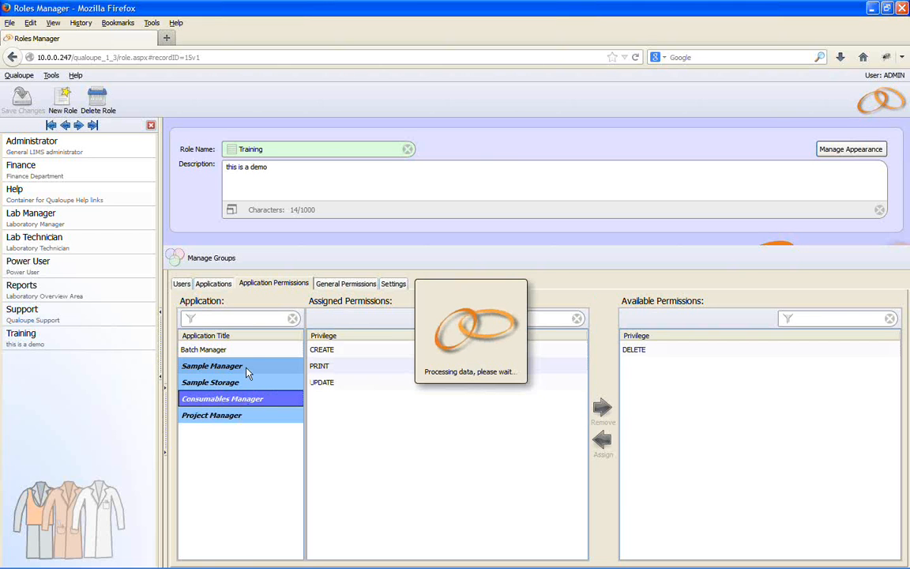
left_click(248, 366)
left_click(239, 415)
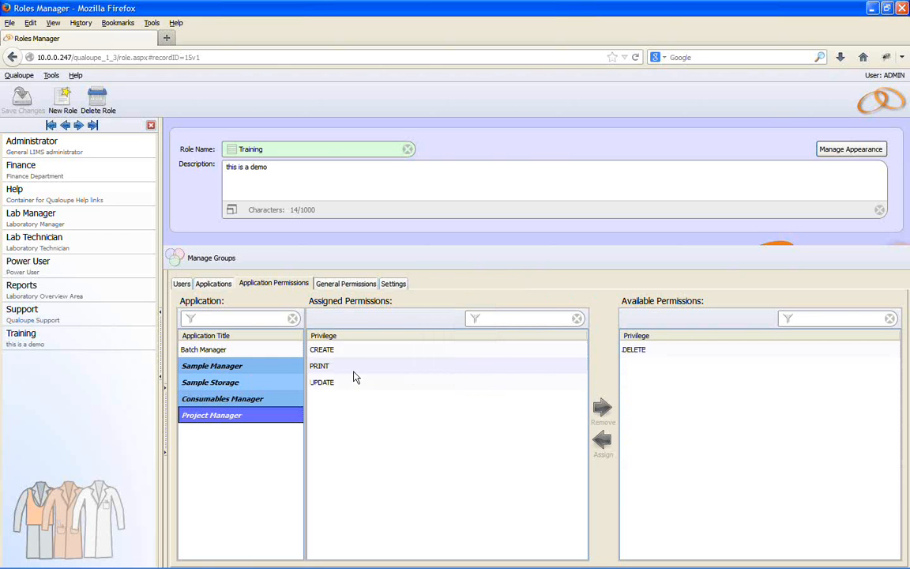
left_click(266, 401)
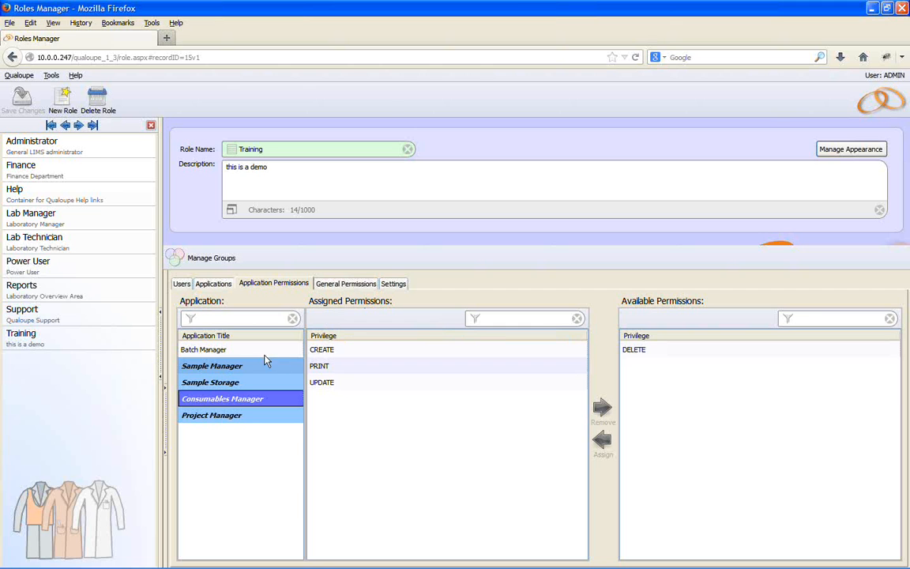
Assign the VALIDATE, APPROVE and ADD_METHODS permissions for Sample Manager to the Training role and save.
left_click(241, 367)
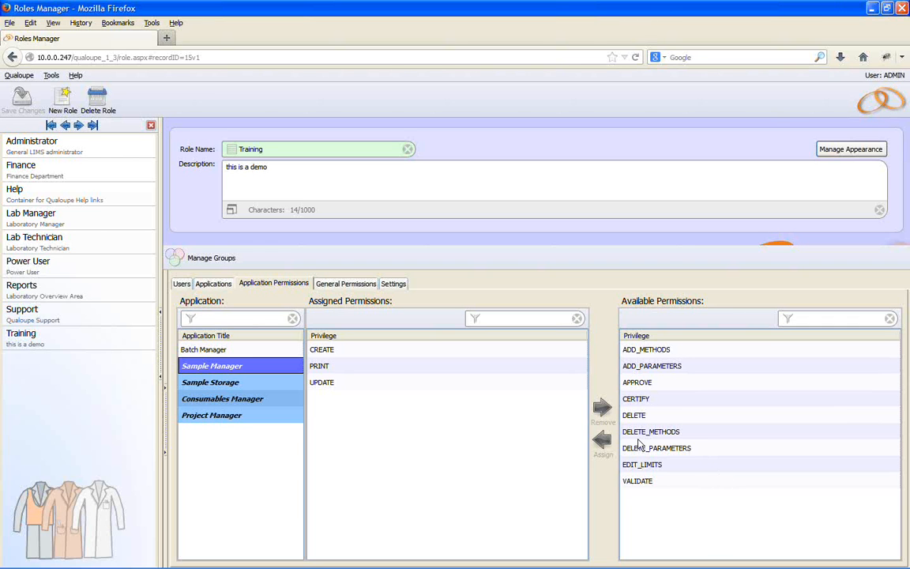
left_click(660, 481)
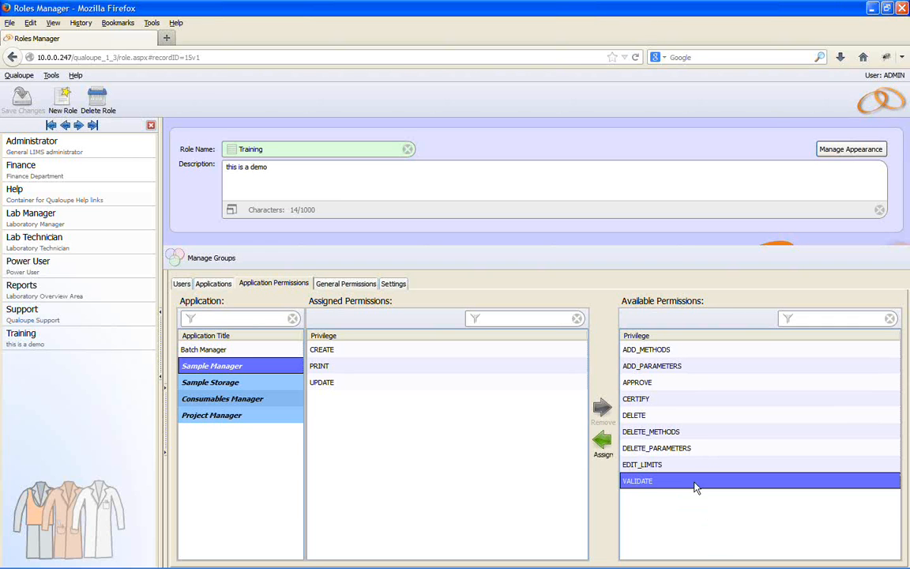
left_click(608, 447)
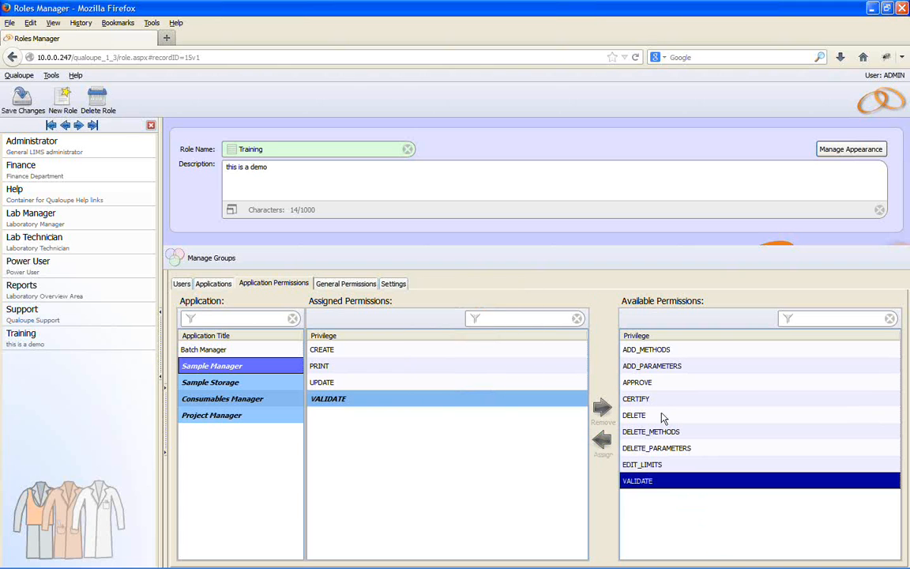
left_click(644, 383)
left_click(605, 445)
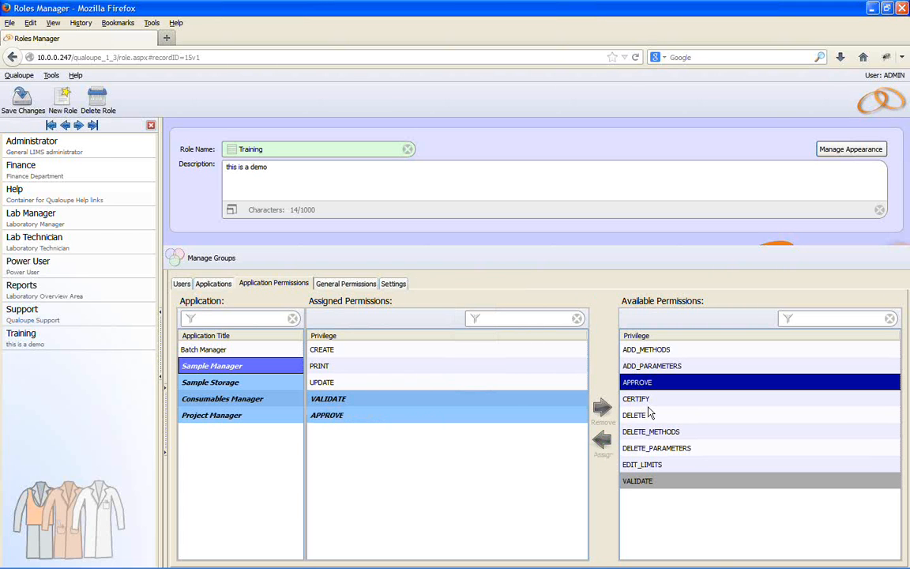
left_click(665, 352)
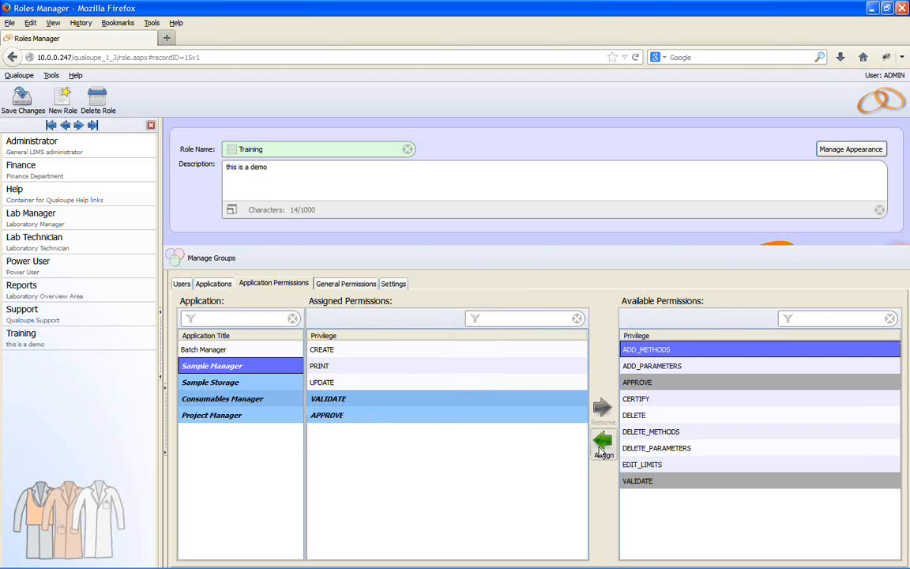
left_click(602, 446)
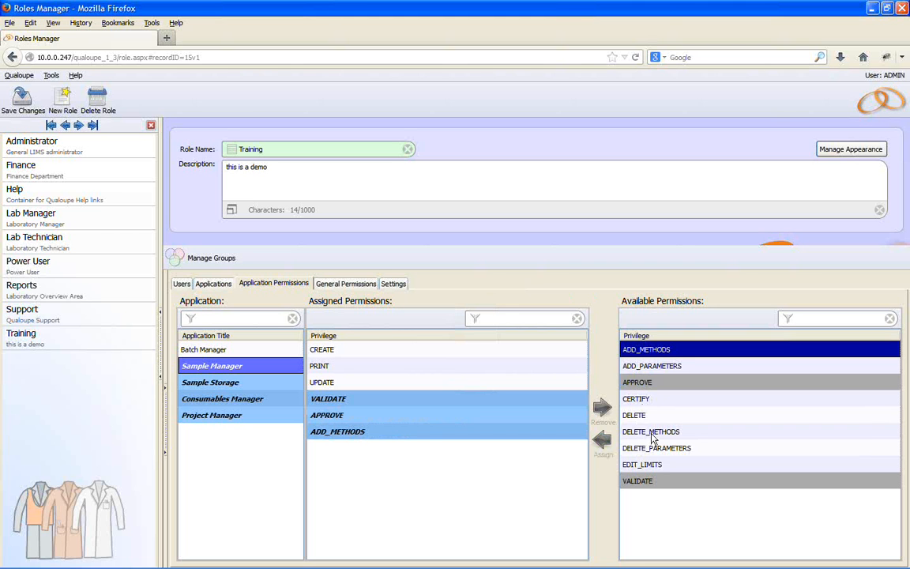
left_click(23, 98)
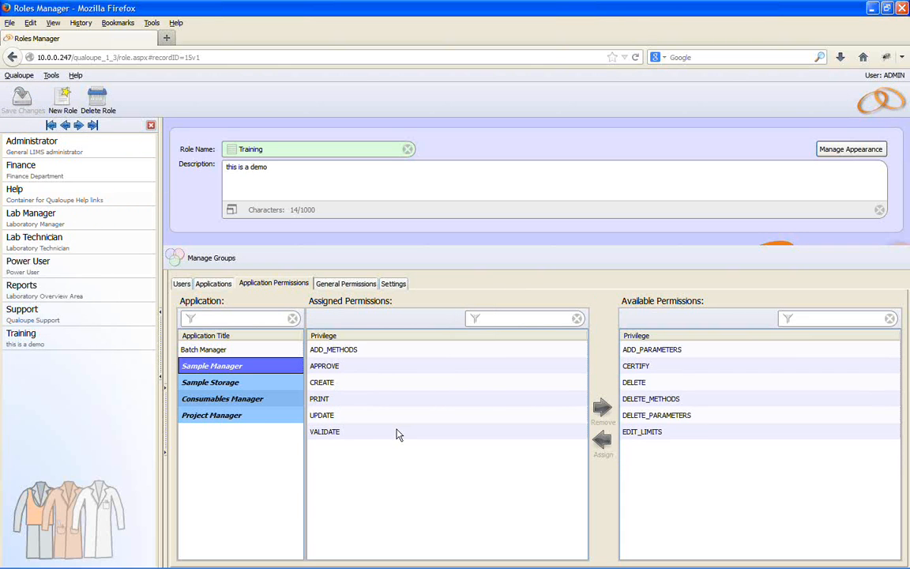
Compare the permissions of Sample Storage, Consumables Manager, Batch Manager and Sample Manager with the role's general permissions.
left_click(234, 383)
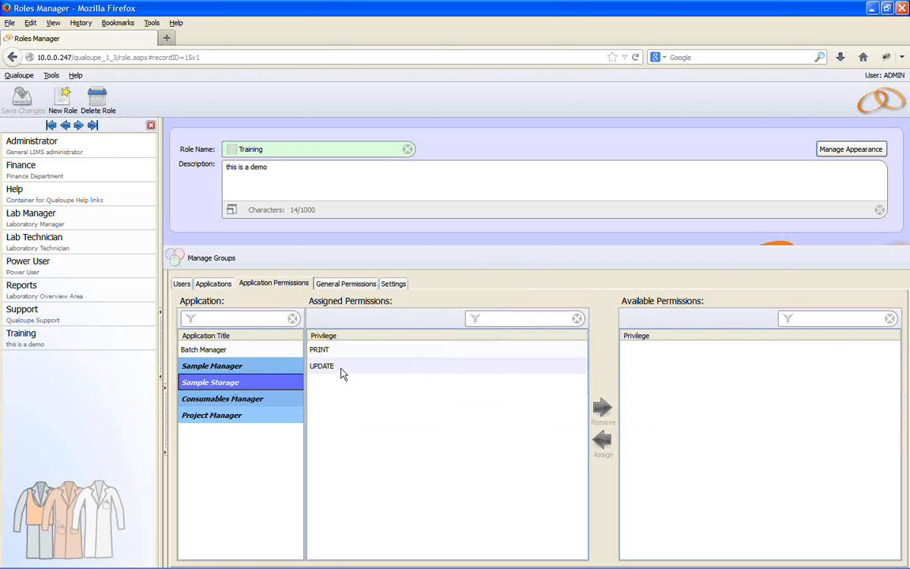
left_click(258, 399)
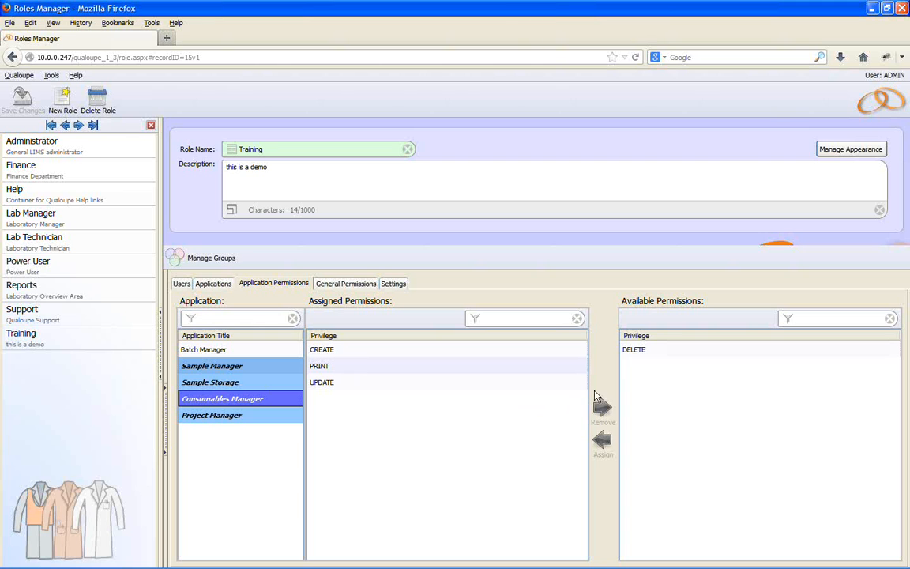
left_click(185, 350)
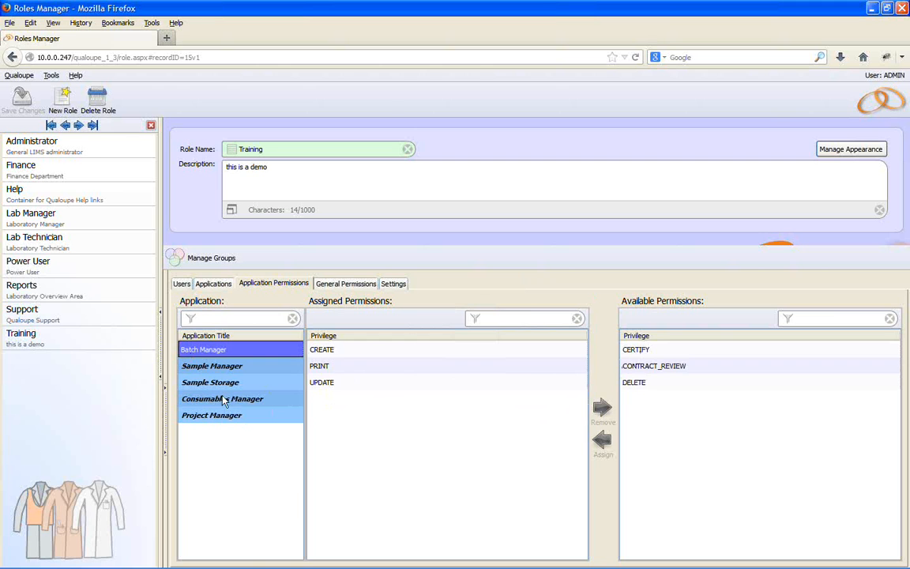
left_click(221, 367)
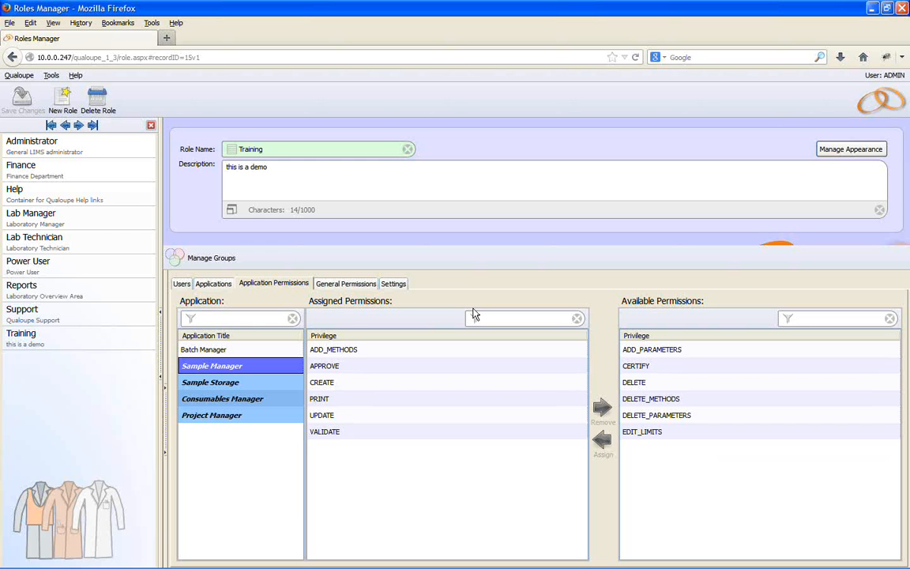
left_click(360, 286)
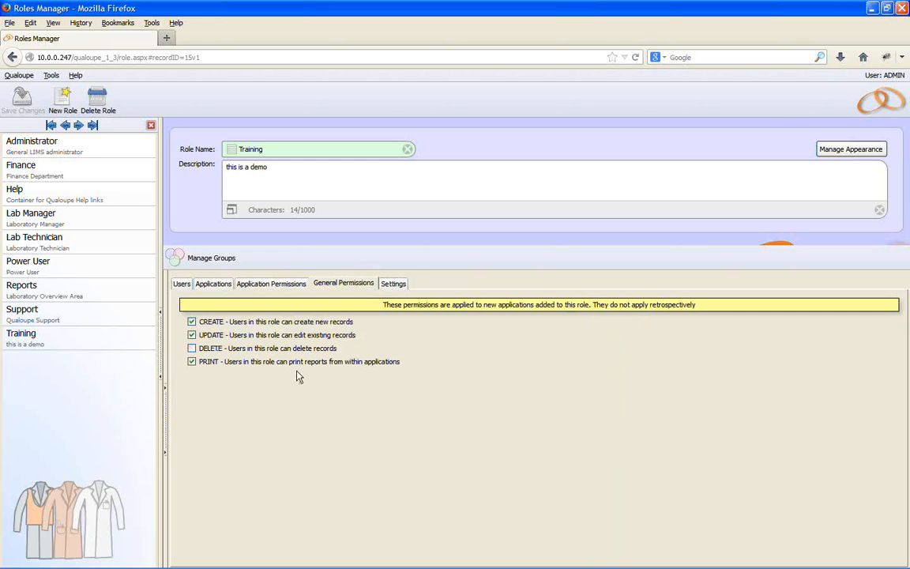
left_click(293, 289)
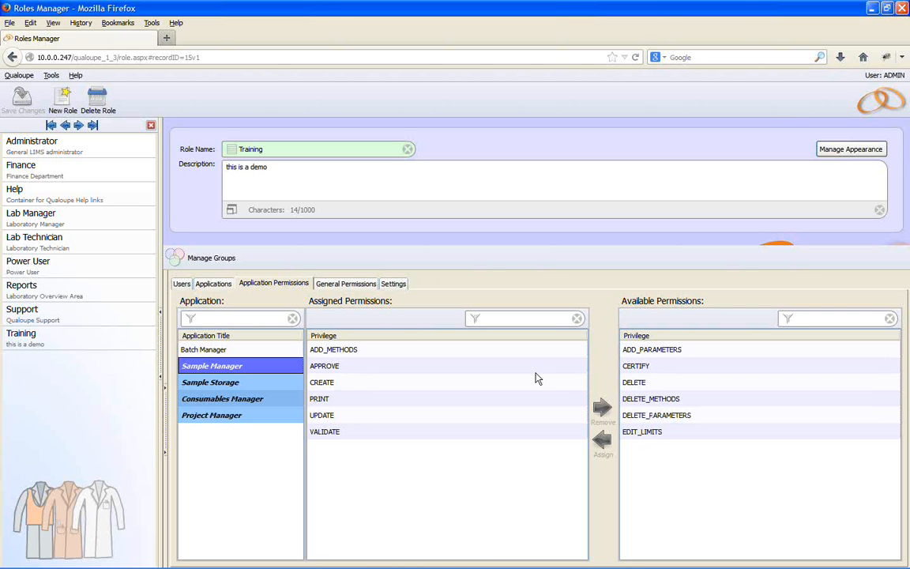
Set the Training role's AutoValidate setting to true and save the role.
left_click(392, 285)
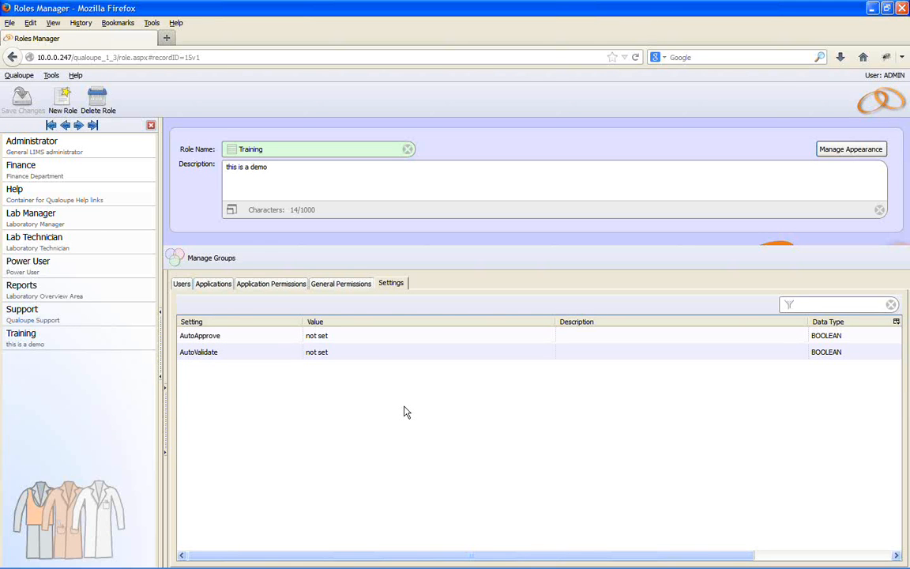
left_click(321, 357)
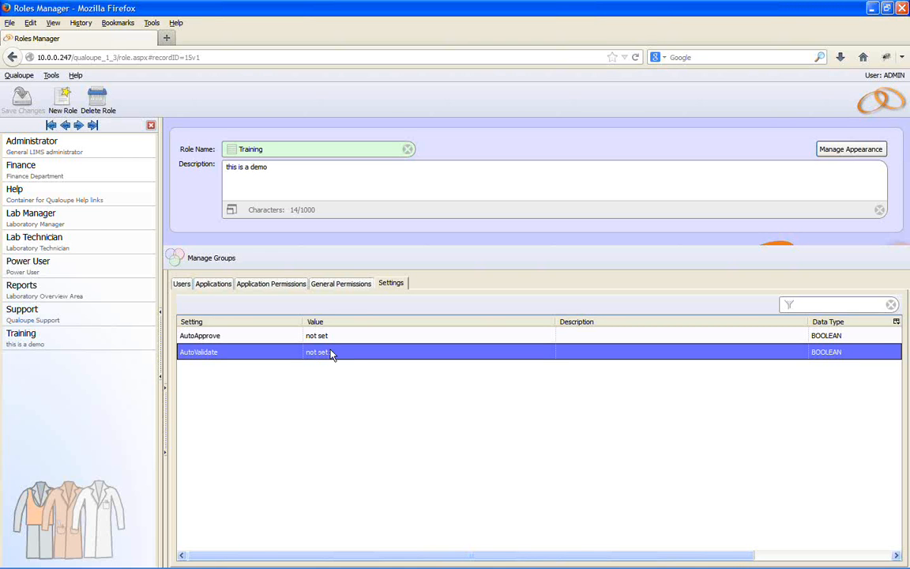
double_click(331, 355)
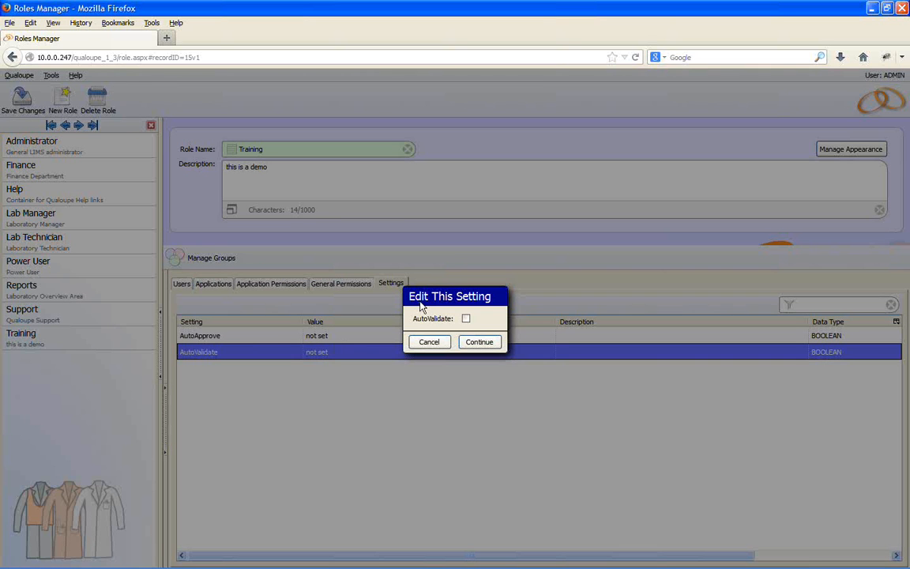
left_click(465, 318)
left_click(484, 346)
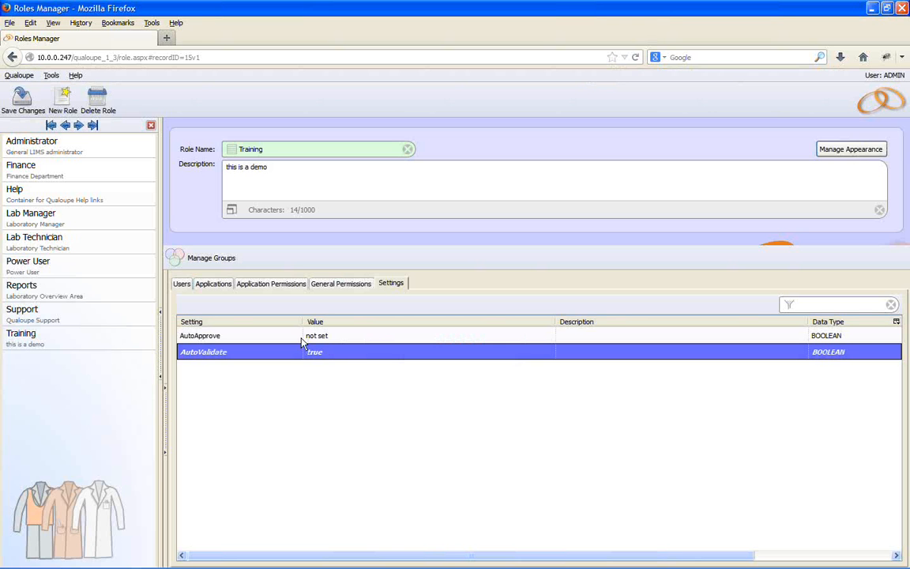
left_click(21, 94)
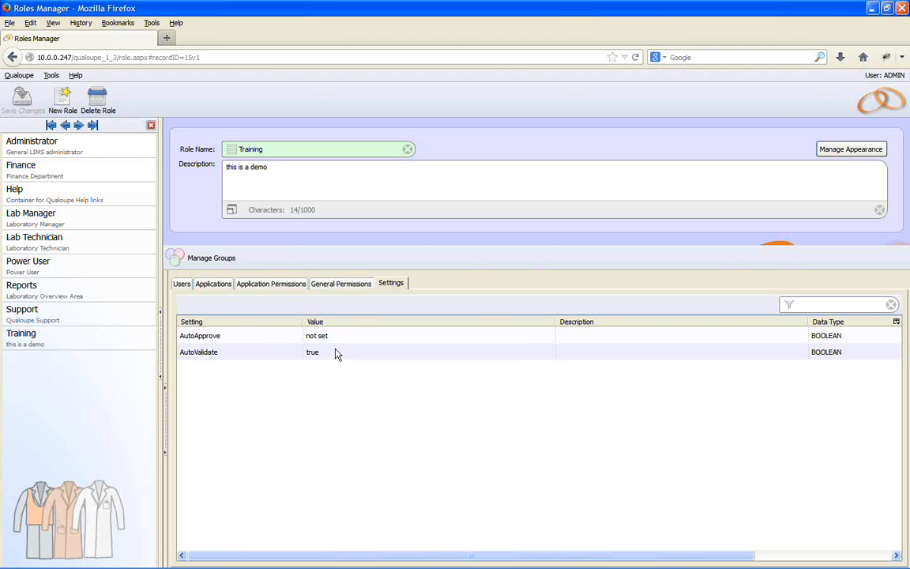
Examine the Administrator role's AutoApprove and AutoValidate settings for comparison, and return to the Training role.
left_click(111, 159)
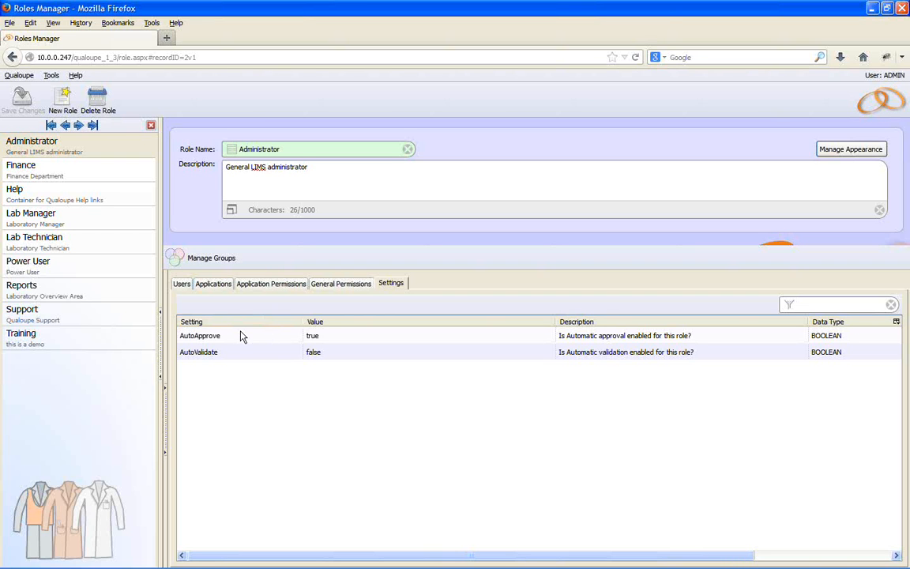
left_click(58, 343)
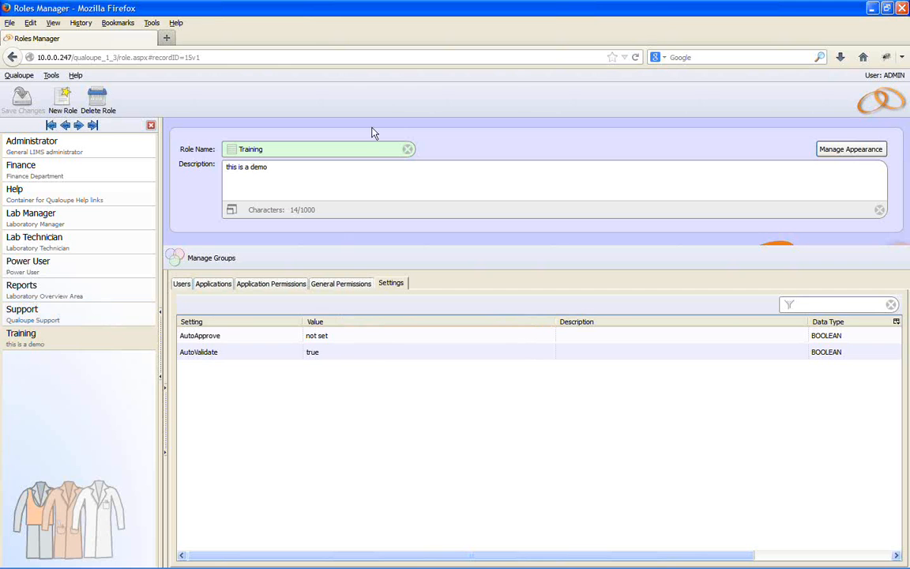
Set the Training role's appearance to a pale yellow colour with background image images/qualoupe_bg_1.png, and save the role.
left_click(830, 153)
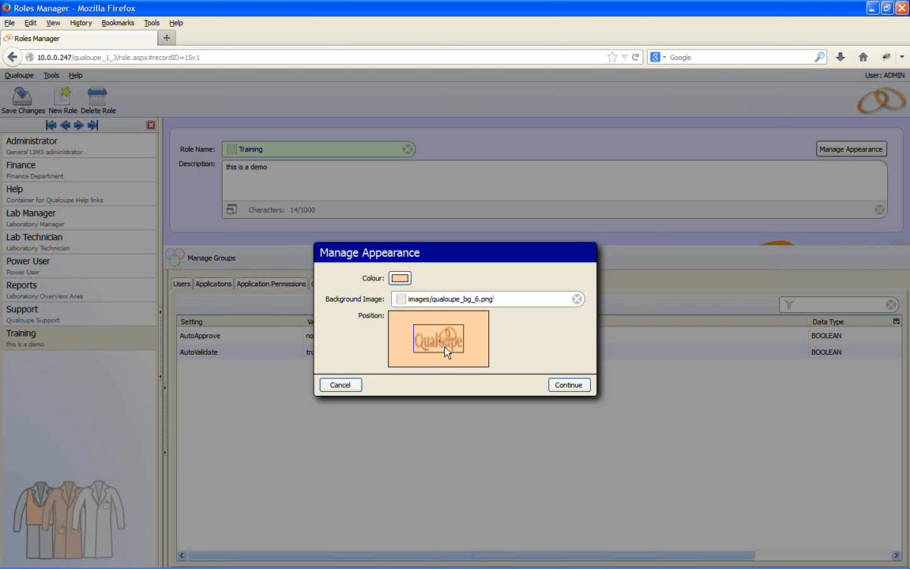
left_click(400, 279)
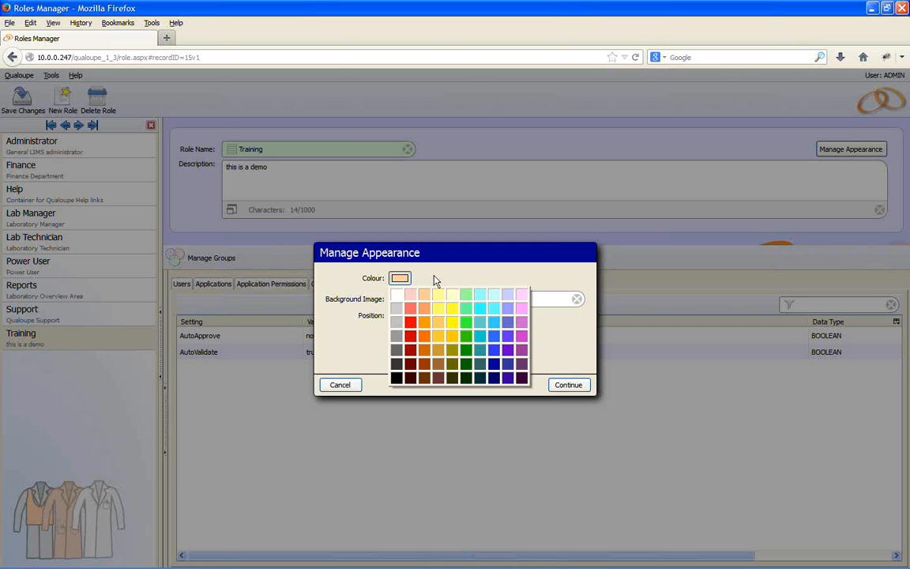
left_click(451, 296)
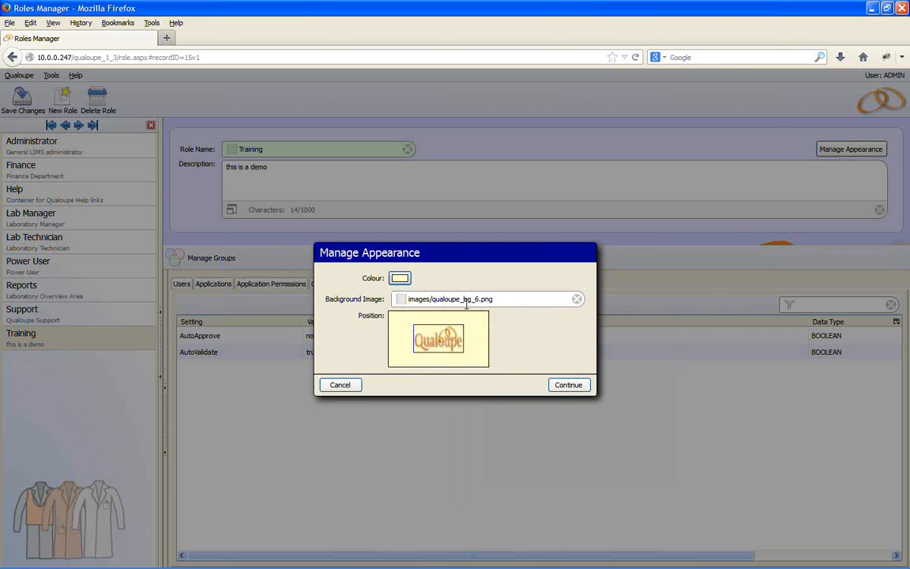
left_click(477, 299)
key("BackSpace")
type("1")
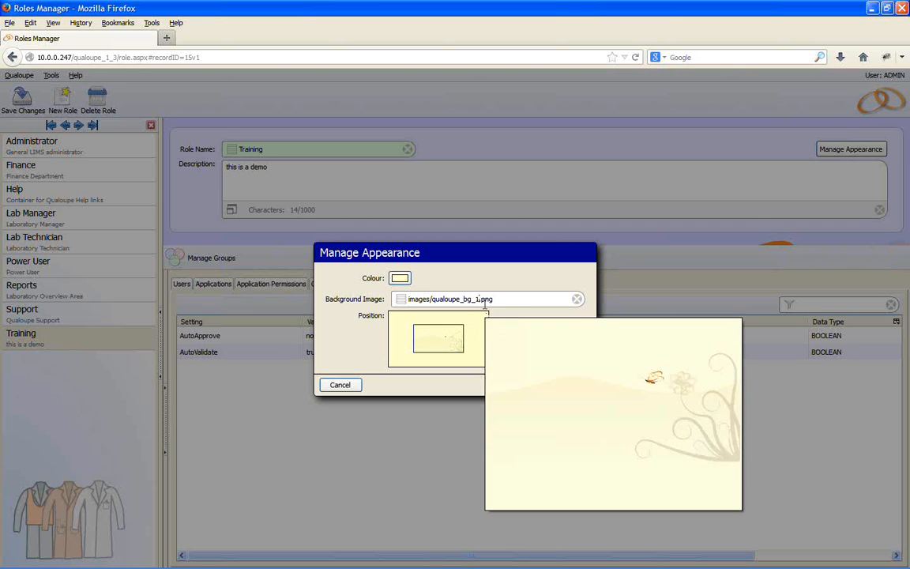
mouse_move(508, 300)
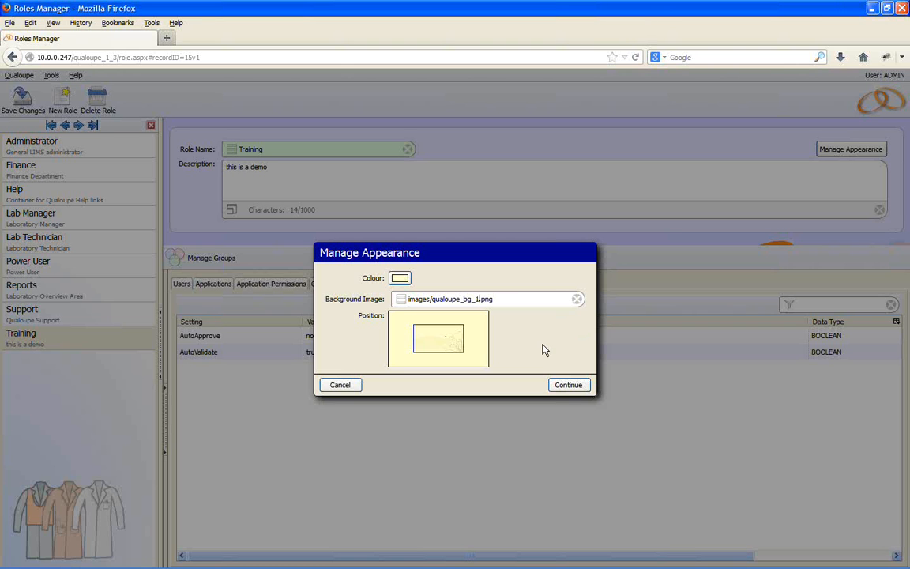
left_click(567, 385)
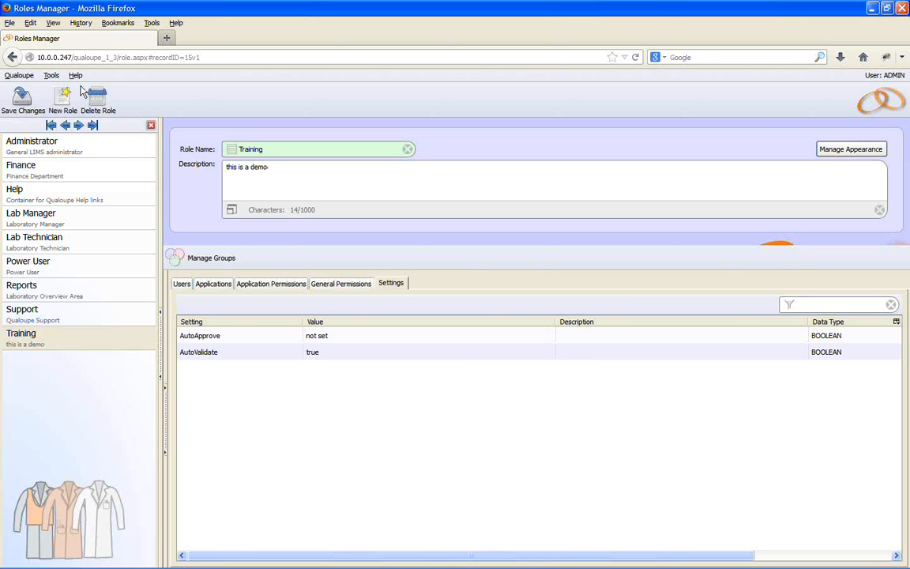
left_click(28, 97)
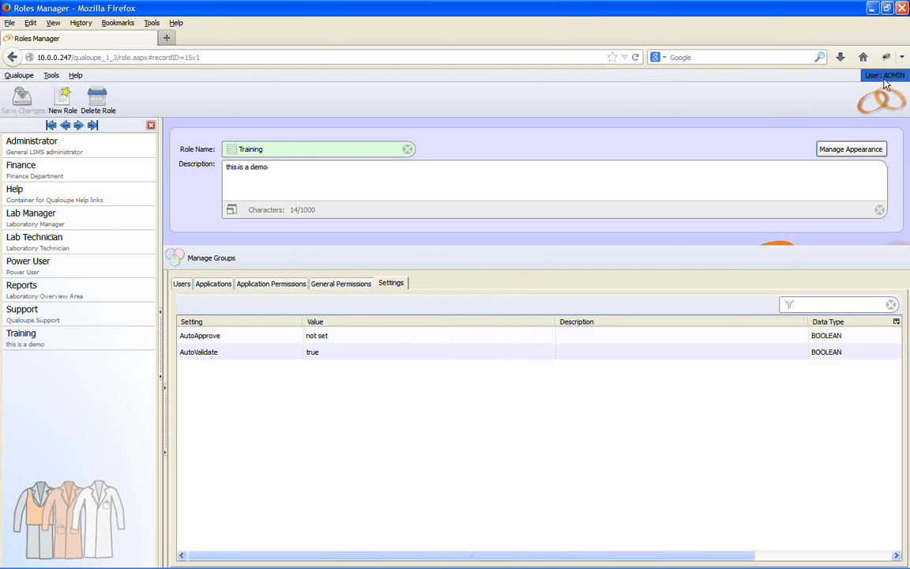
Check the users assigned to the Training role, and view the role's applications and appearance on the home page.
left_click(183, 284)
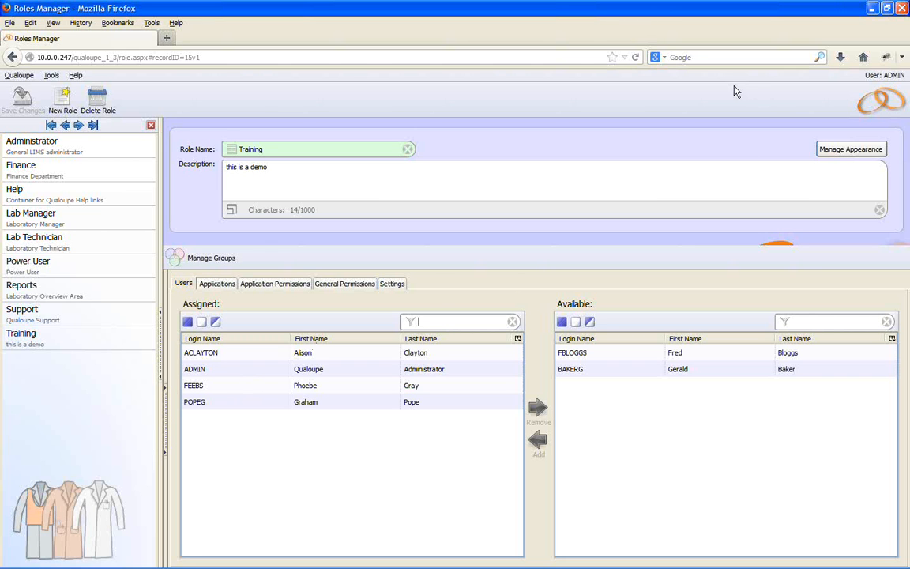
left_click(868, 105)
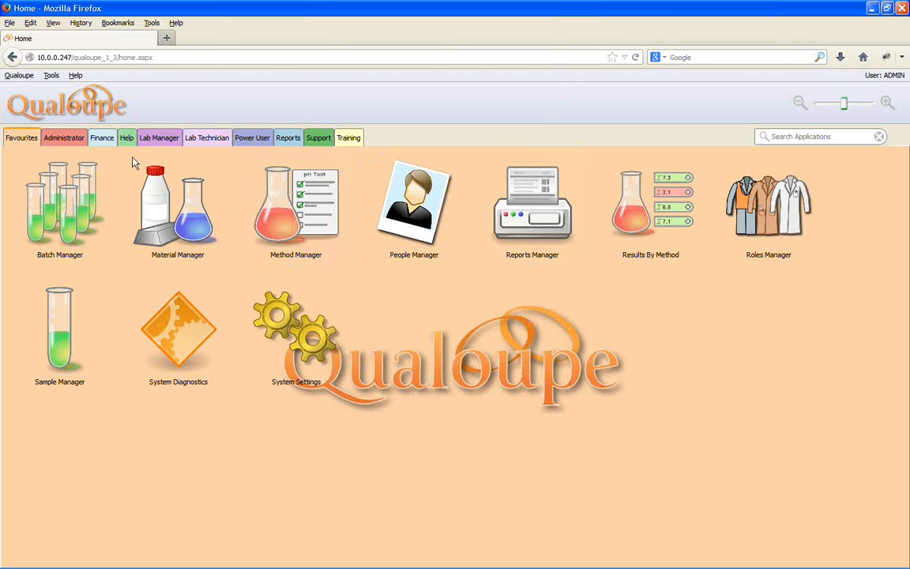
left_click(349, 138)
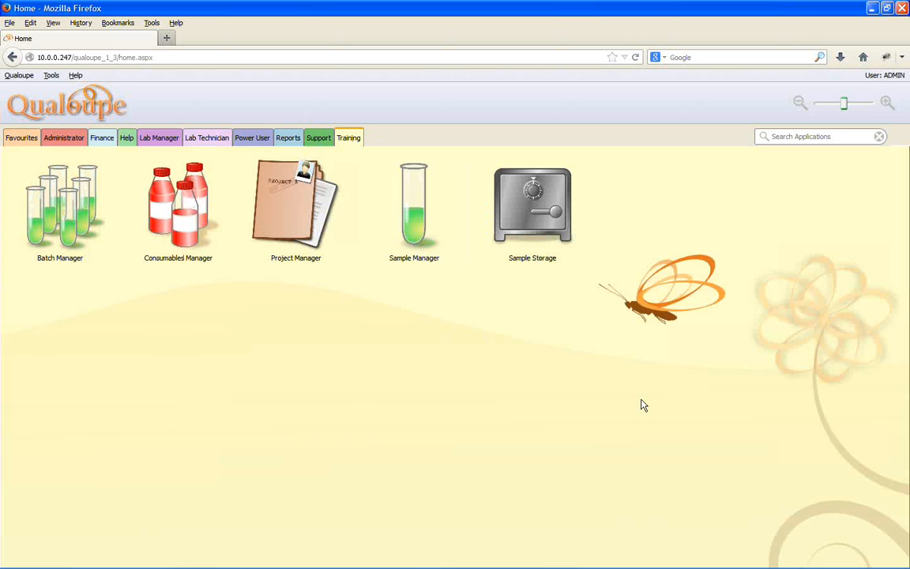